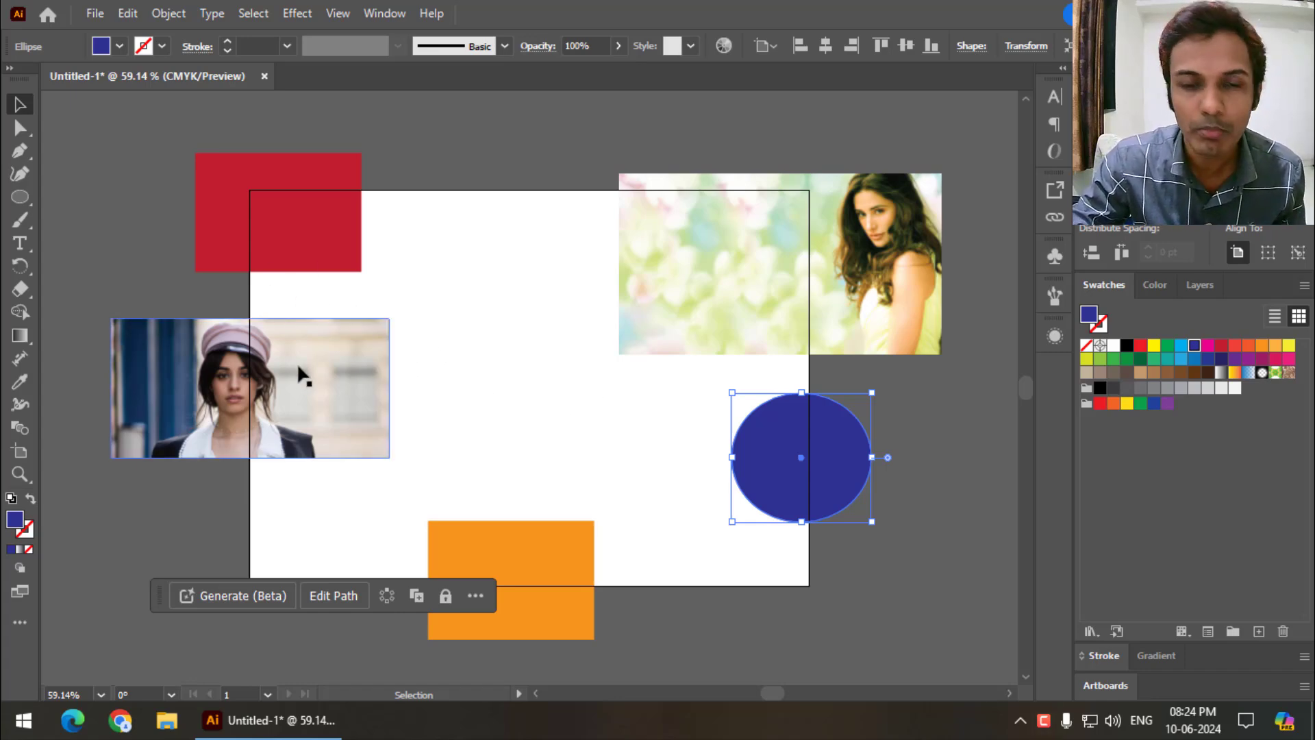
{"action": "left_click", "coordinate": [331, 240]}
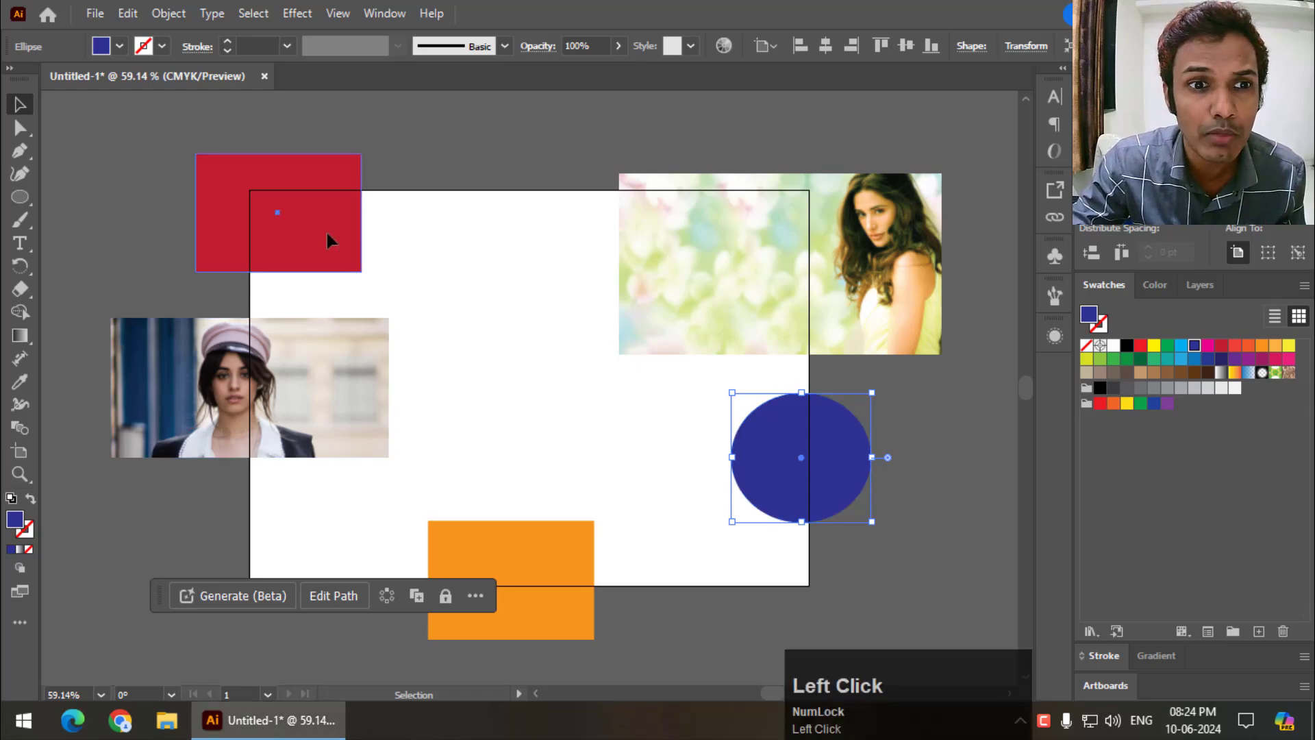
{"action": "left_click", "coordinate": [535, 541]}
{"action": "left_click", "coordinate": [757, 470]}
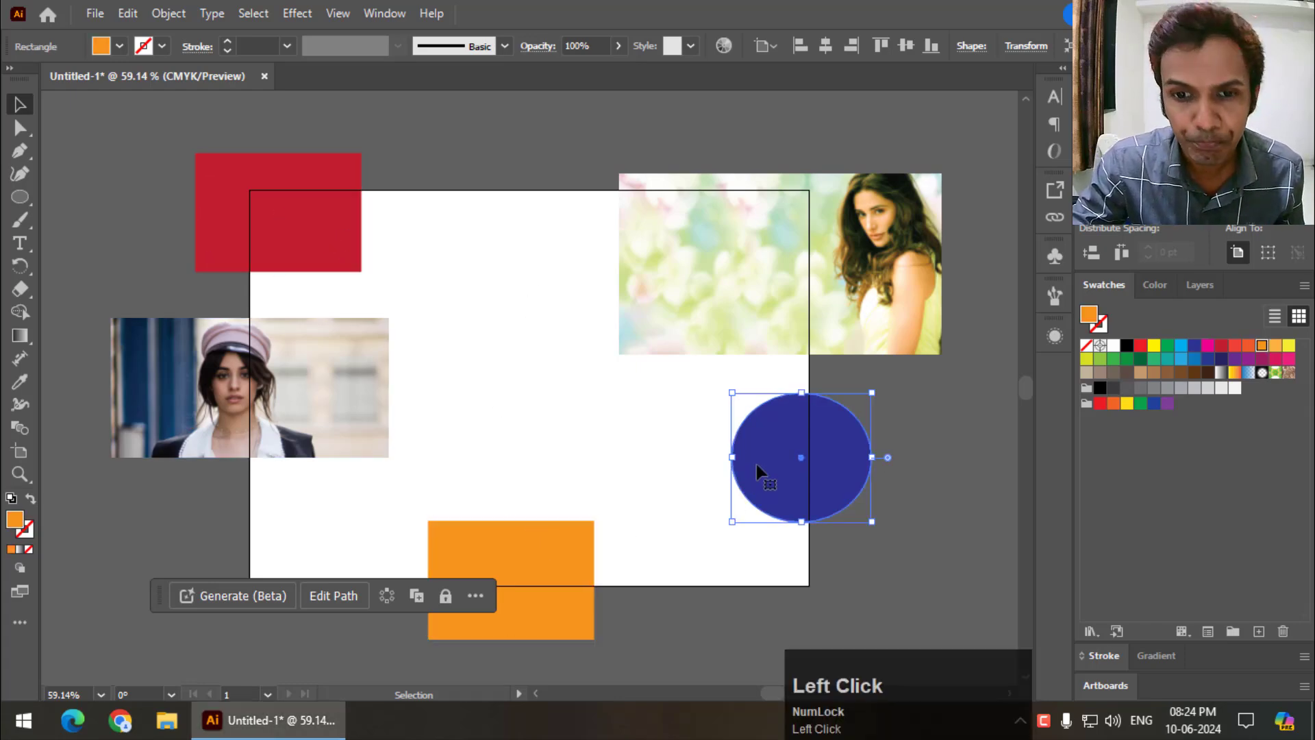
{"action": "left_click", "coordinate": [635, 351]}
{"action": "left_click", "coordinate": [524, 359]}
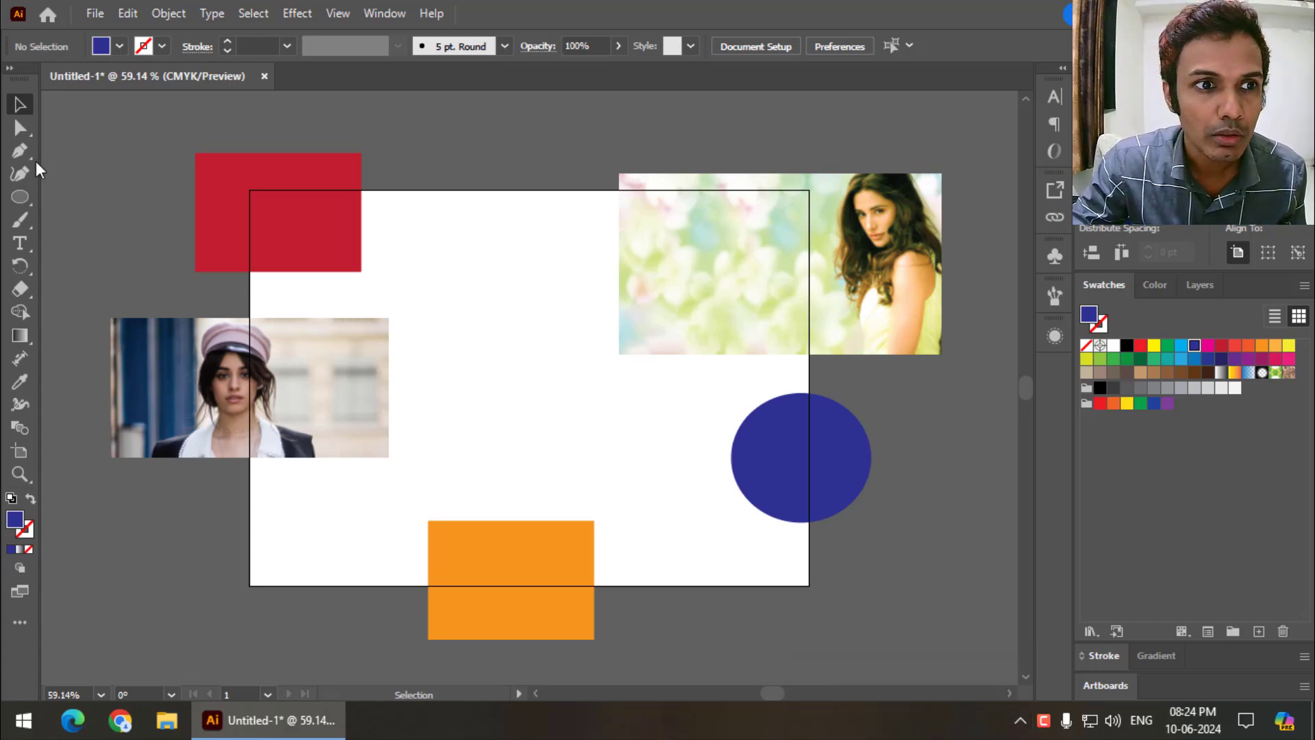
Draw a blue rectangle that covers the whole artboard from corner to corner
{"action": "right_click", "coordinate": [21, 196]}
{"action": "left_click", "coordinate": [98, 199]}
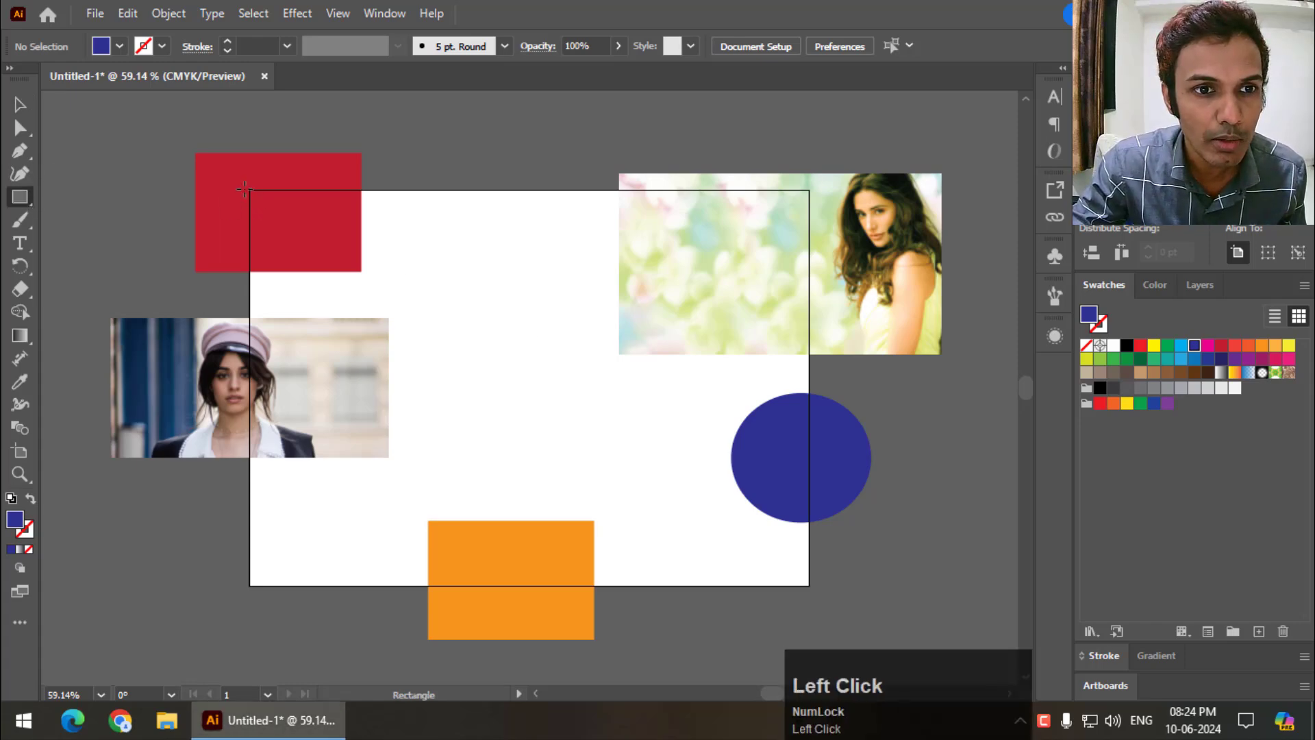
{"action": "left_click_drag", "start_coordinate": [245, 189], "coordinate": [809, 586]}
{"action": "double_click", "coordinate": [31, 102]}
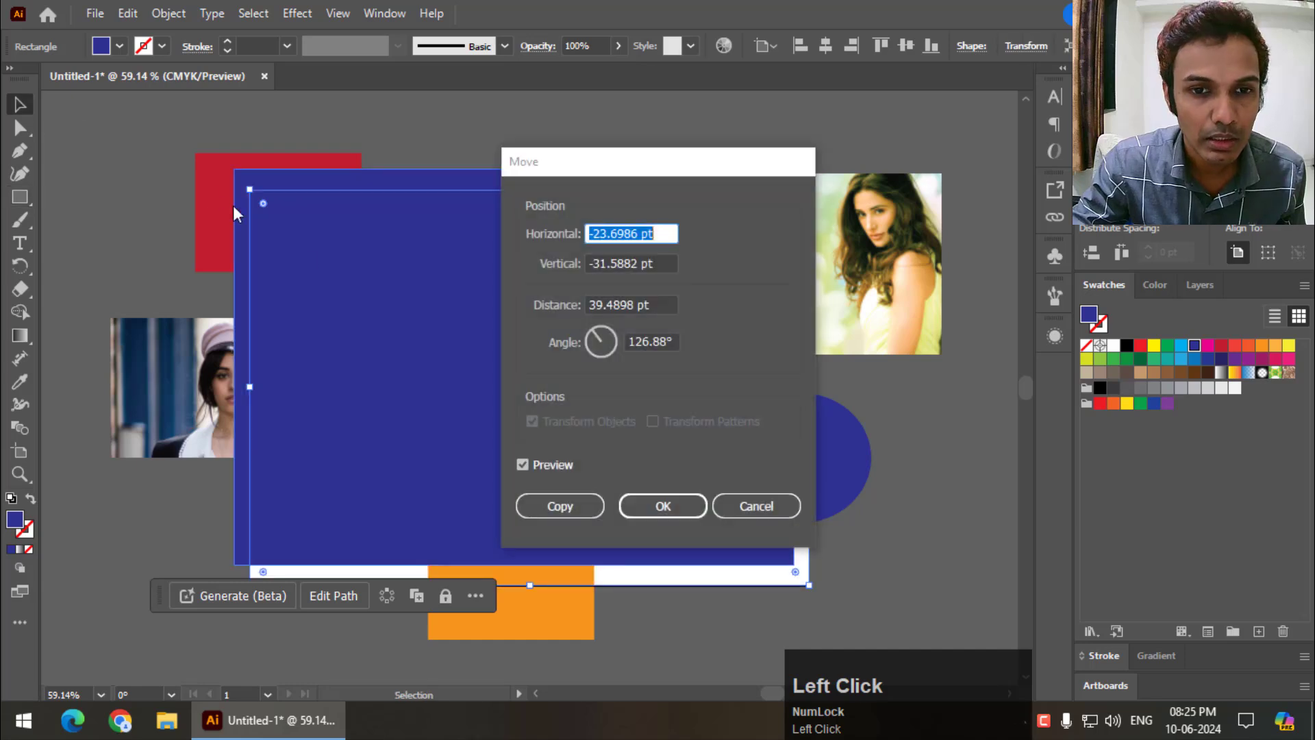
{"action": "left_click", "coordinate": [753, 500]}
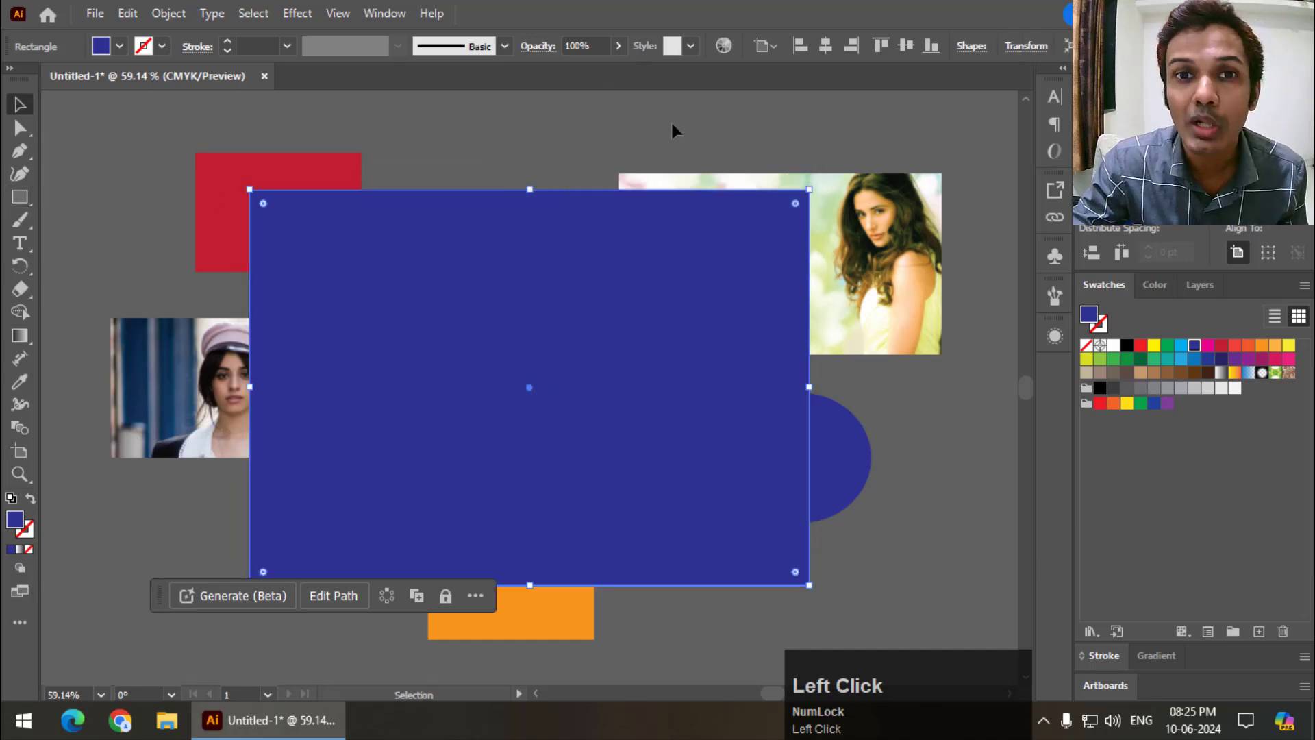
{"action": "left_click", "coordinate": [468, 137]}
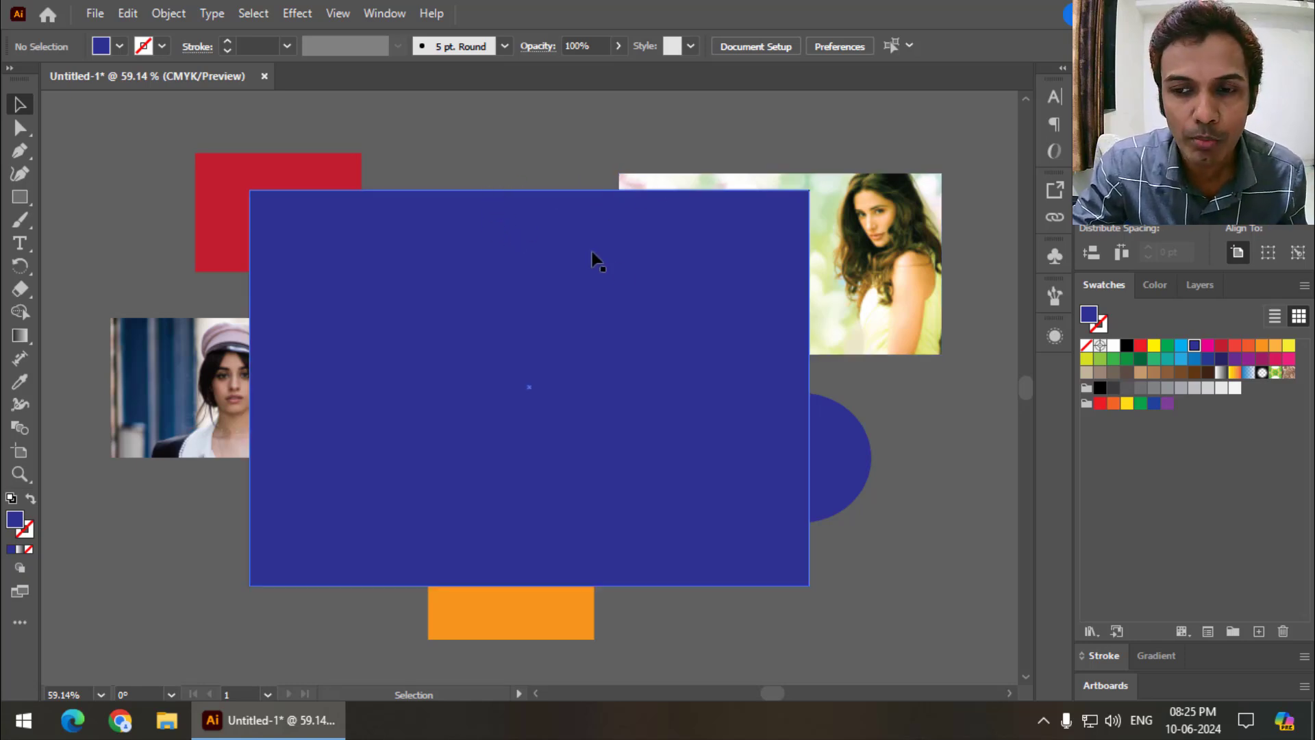
Expand Layer 1 in the layer list and toggle the visibility of the artboard-sized blue rectangle off and on
{"action": "left_click", "coordinate": [1197, 285]}
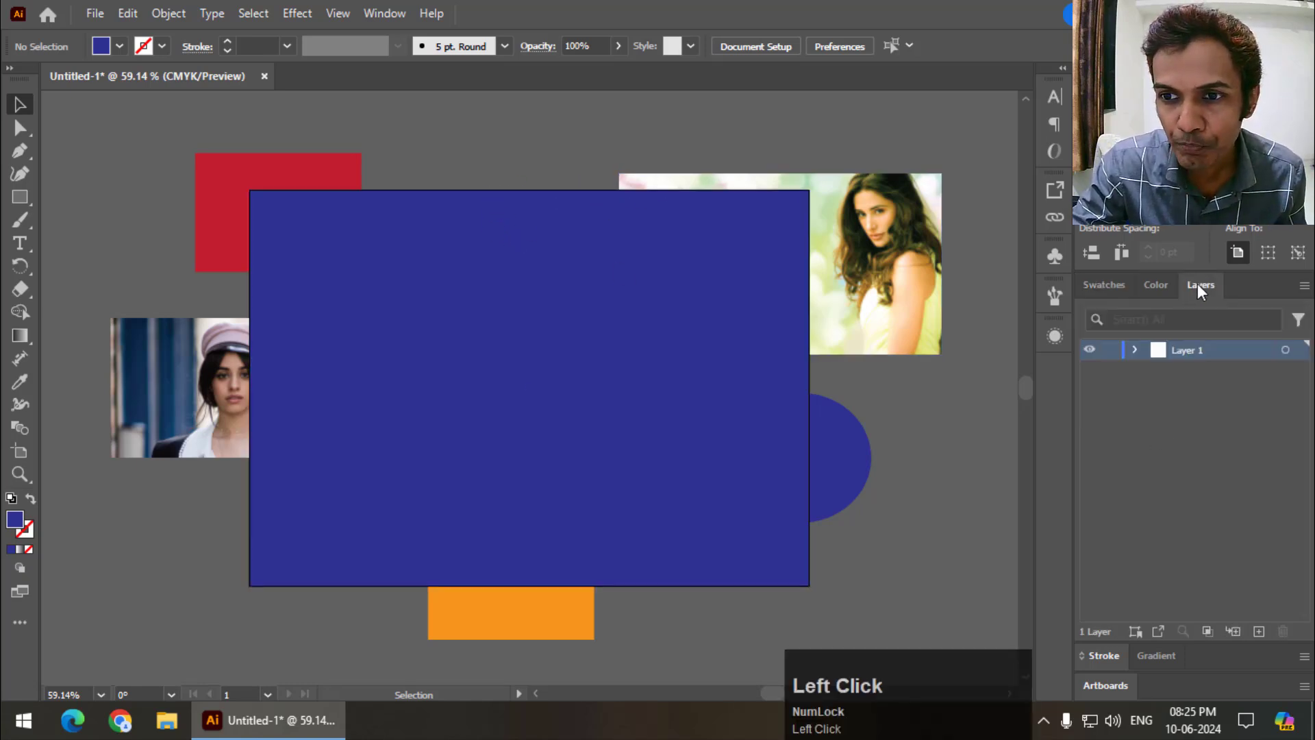
{"action": "left_click", "coordinate": [1135, 349]}
{"action": "left_click", "coordinate": [1210, 370]}
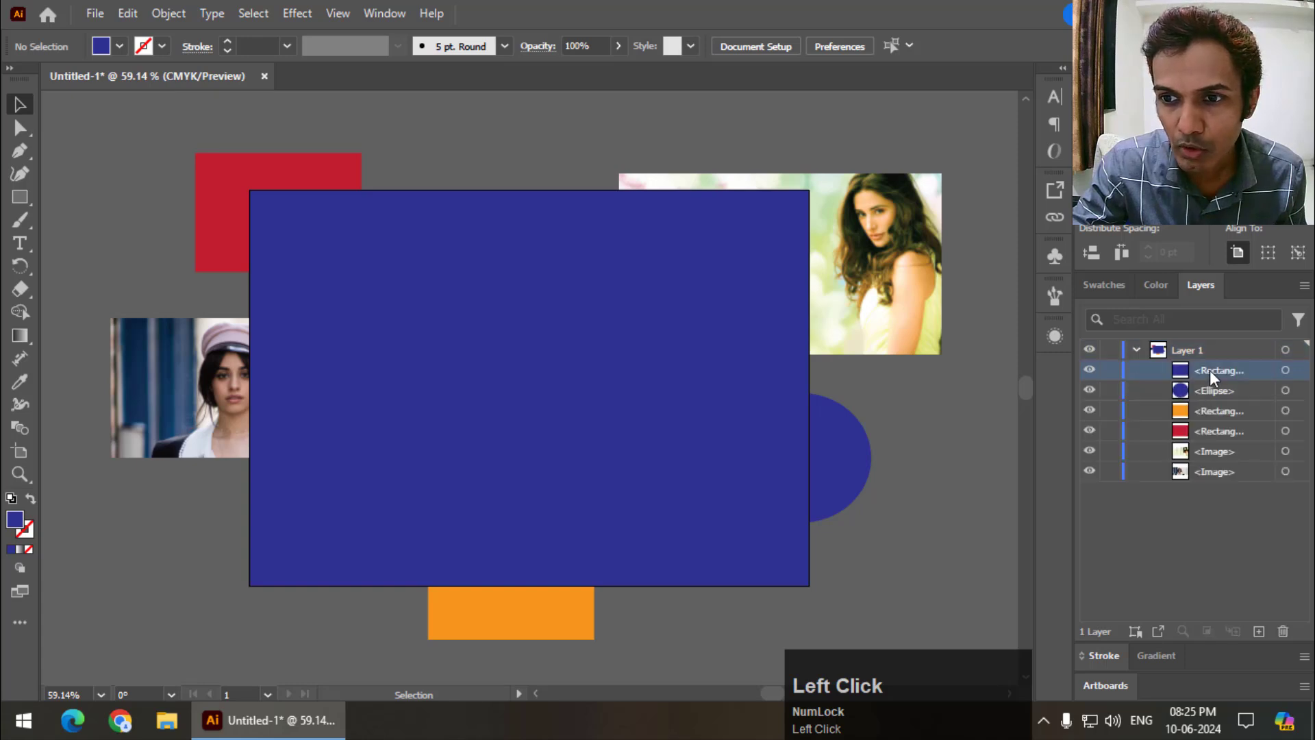
{"action": "left_click", "coordinate": [1089, 371]}
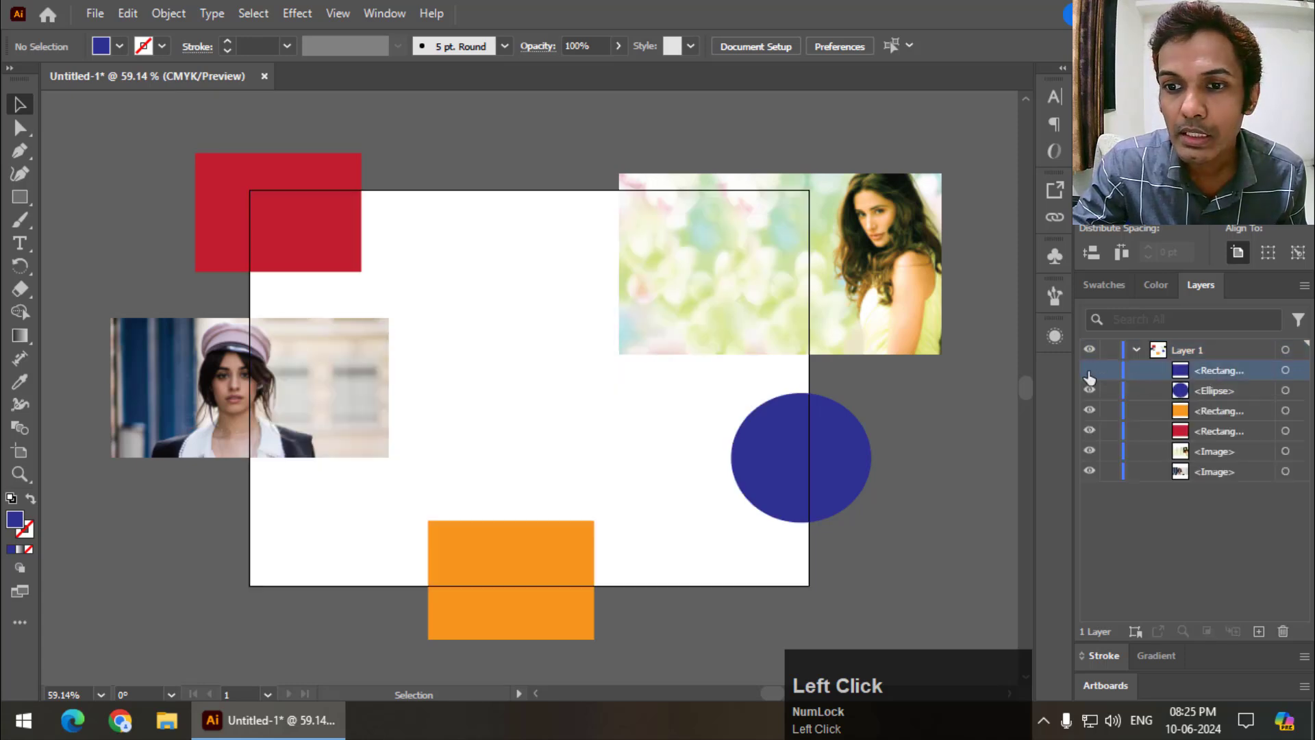
{"action": "left_click", "coordinate": [1089, 371]}
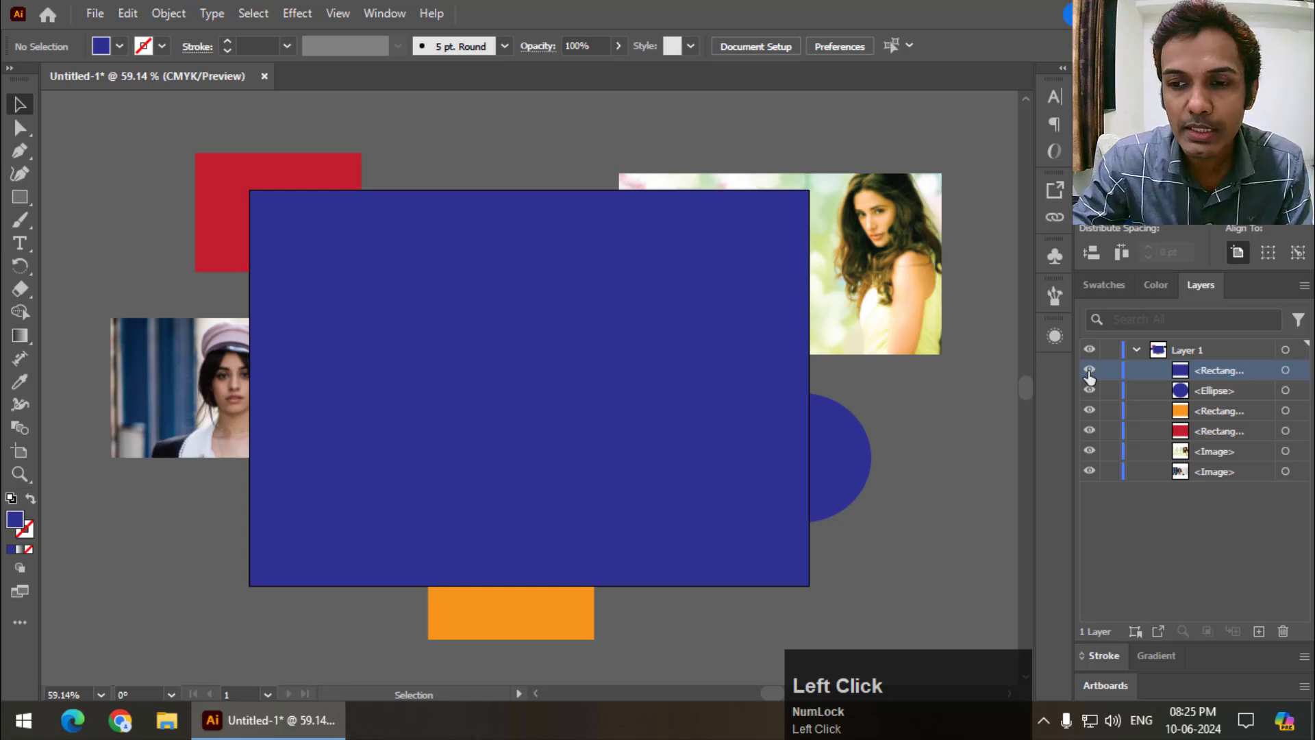
{"action": "left_click", "coordinate": [1091, 372]}
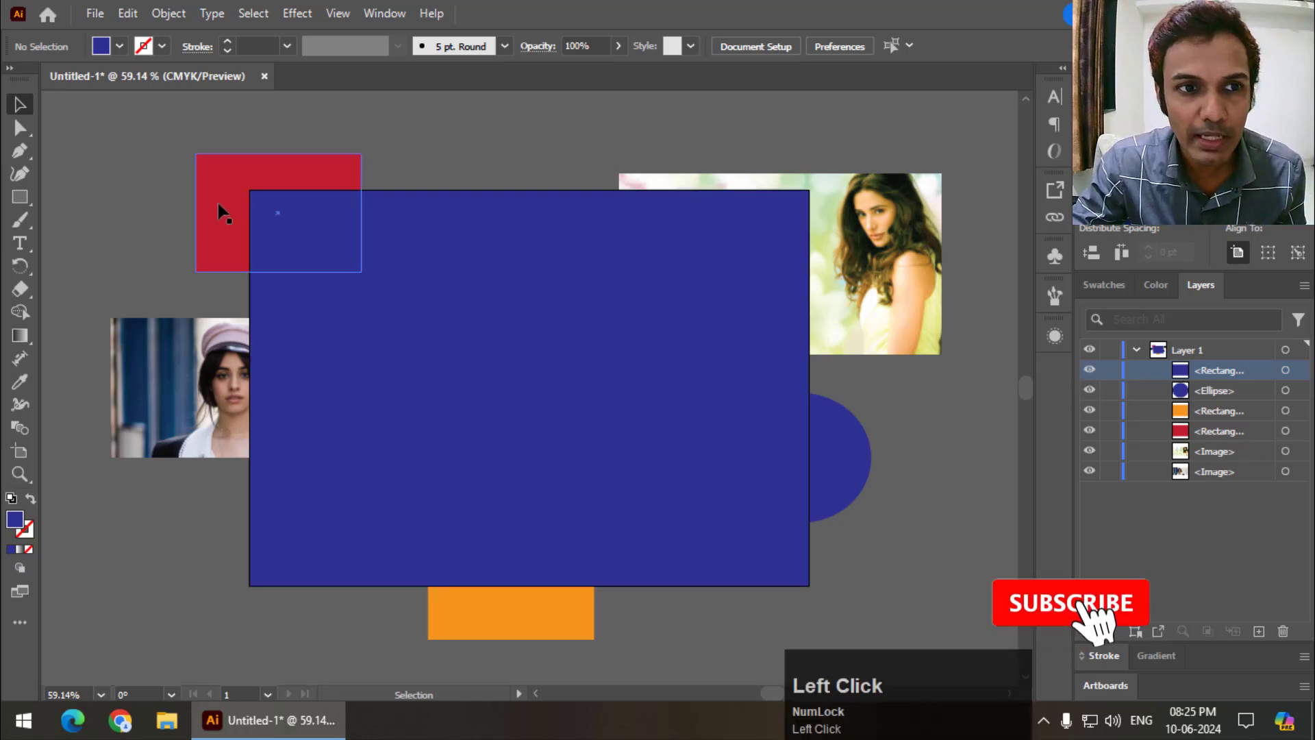
Select all the objects together with the artboard-sized rectangle and make a clipping mask from them
{"action": "left_click_drag", "start_coordinate": [130, 167], "coordinate": [932, 594]}
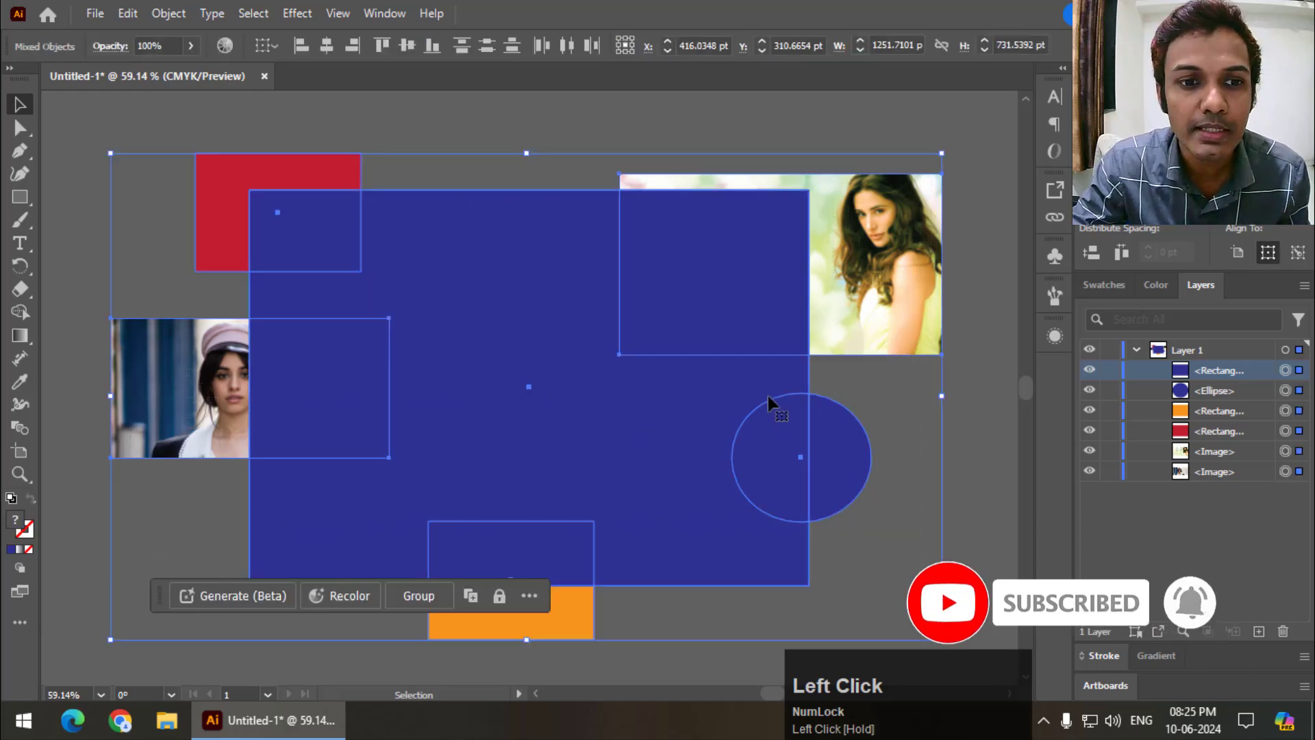
{"action": "left_click", "coordinate": [171, 13]}
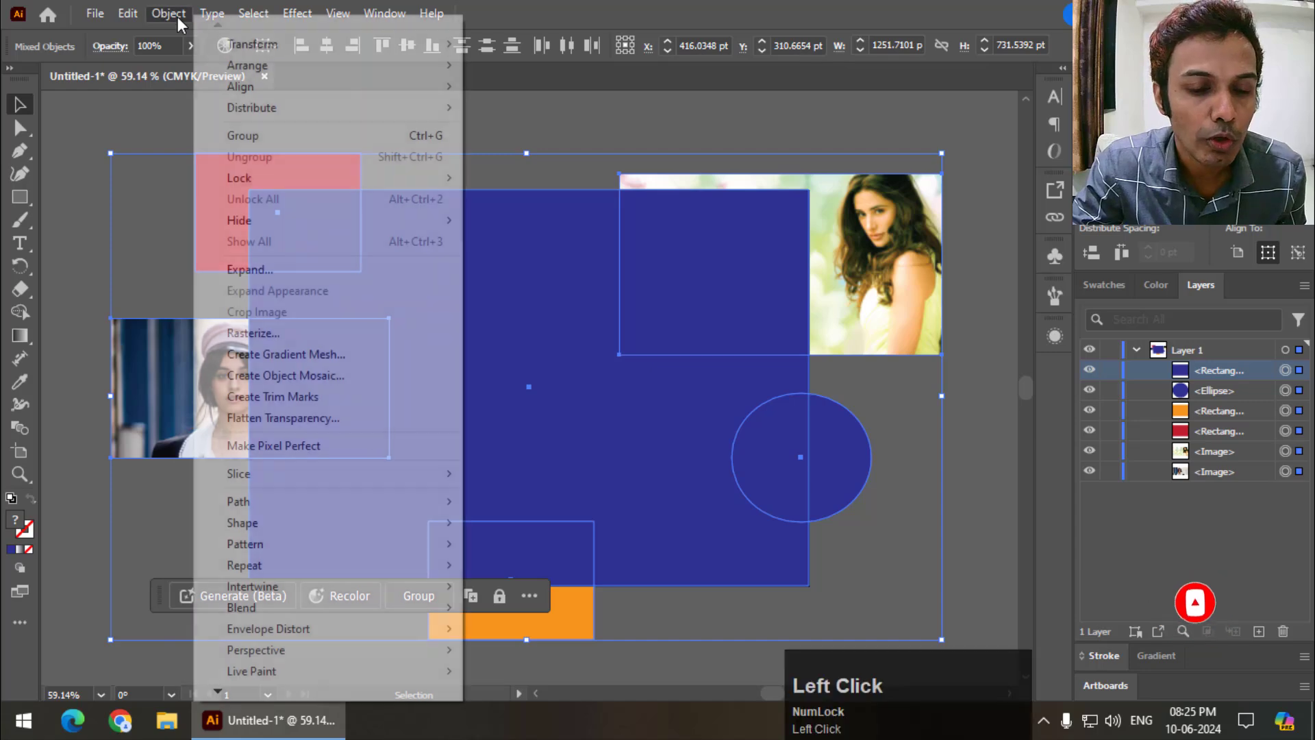
{"action": "left_click_drag", "start_coordinate": [214, 693], "coordinate": [569, 673]}
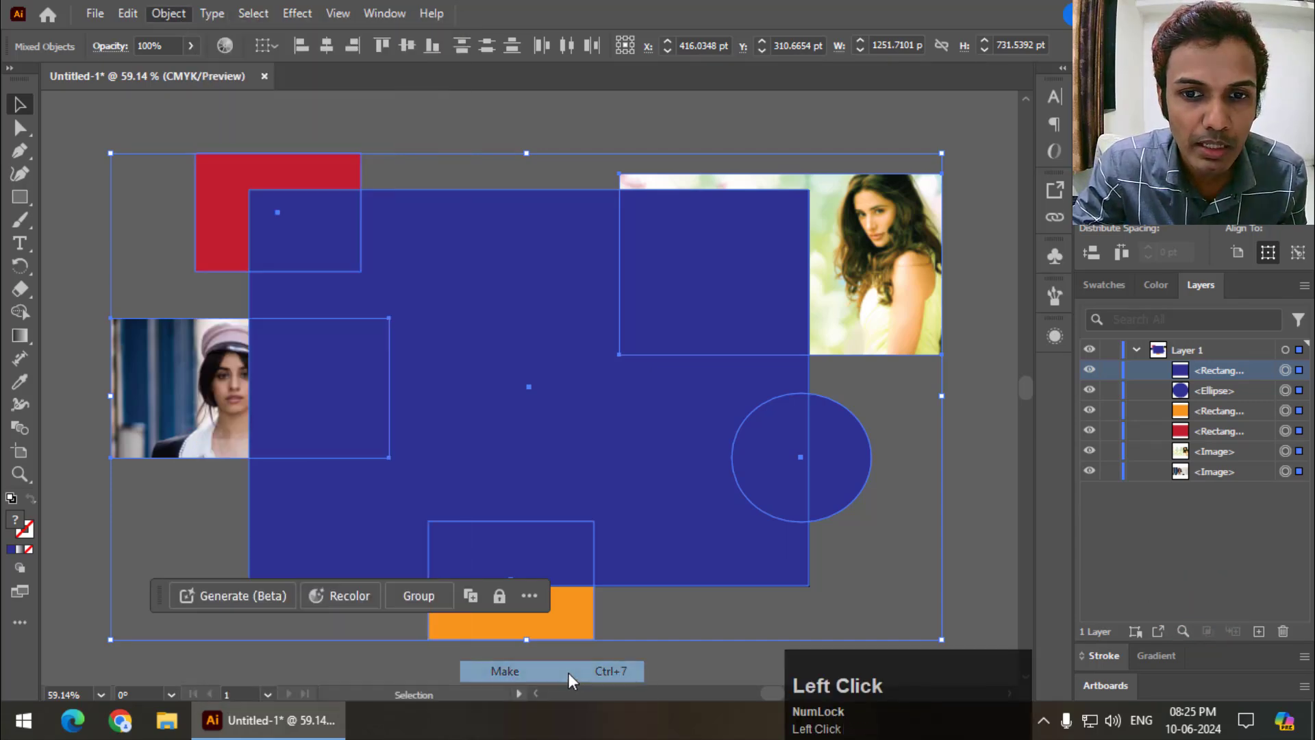
{"action": "left_click", "coordinate": [585, 144]}
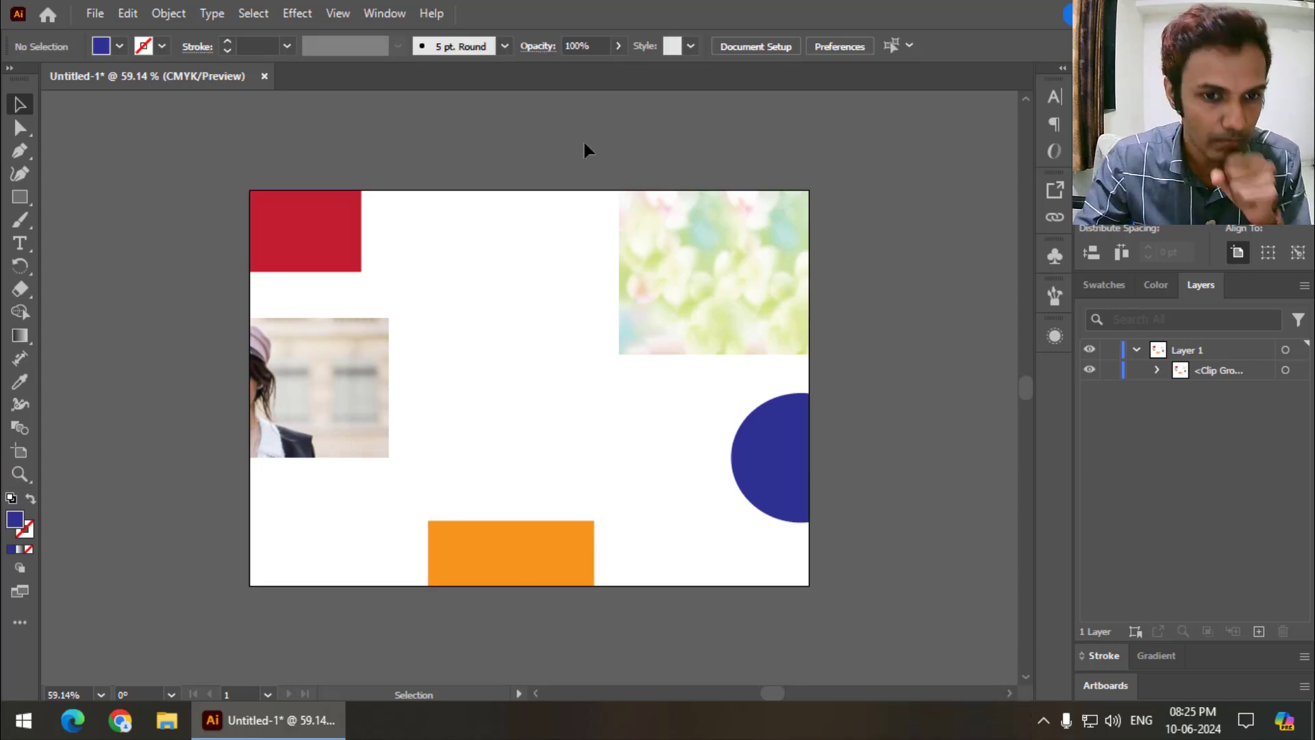
{"action": "left_click", "coordinate": [470, 192]}
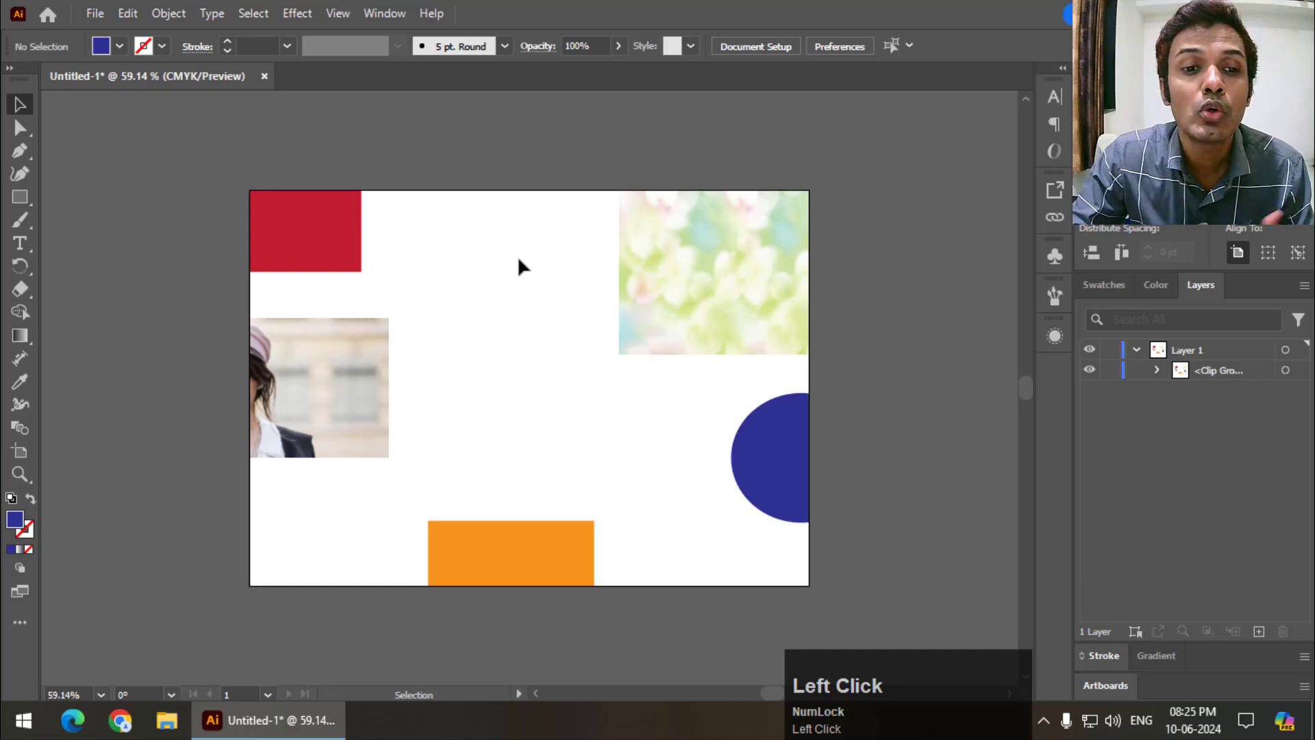
Isolate the portrait photo with the pink cap inside the clip group, move it further into the artboard, and exit isolation
{"action": "double_click", "coordinate": [346, 368]}
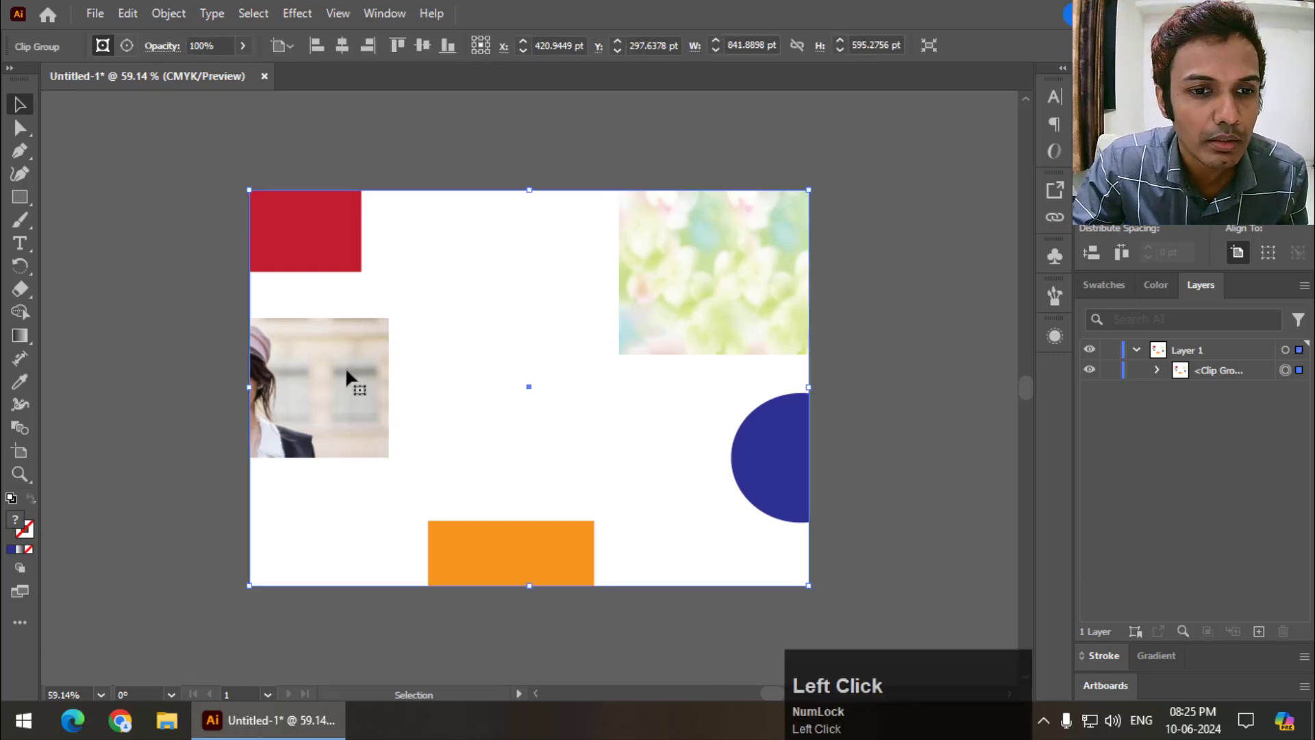
{"action": "left_click_drag", "start_coordinate": [346, 370], "coordinate": [378, 375]}
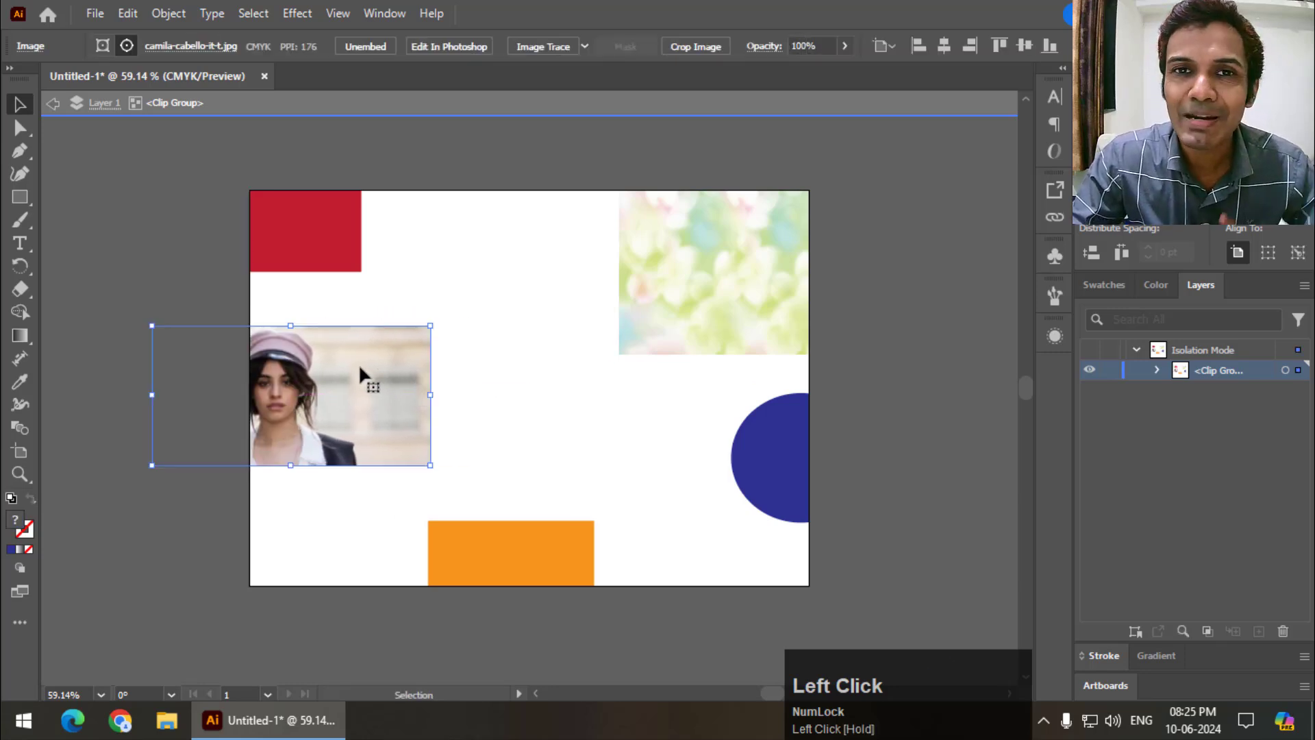
{"action": "double_click", "coordinate": [359, 368]}
{"action": "left_click_drag", "start_coordinate": [343, 390], "coordinate": [343, 377]}
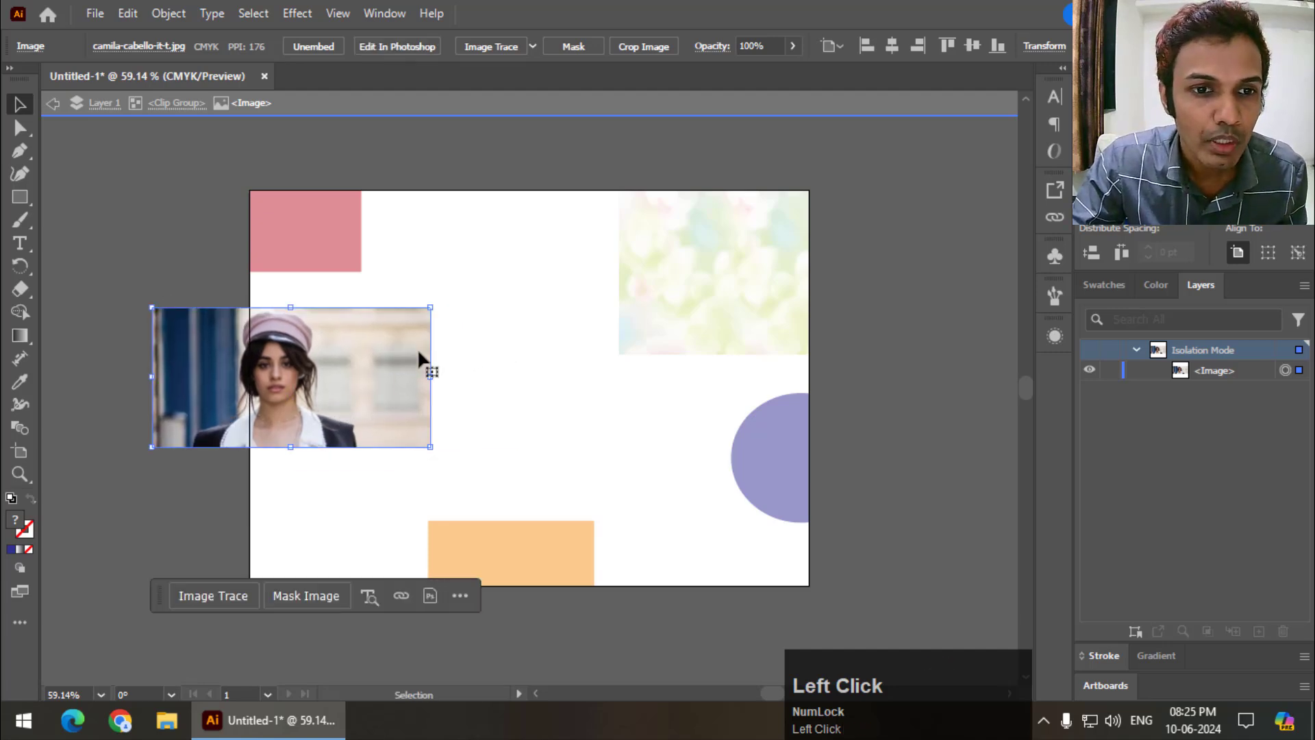
{"action": "left_click", "coordinate": [579, 163]}
{"action": "double_click", "coordinate": [584, 163]}
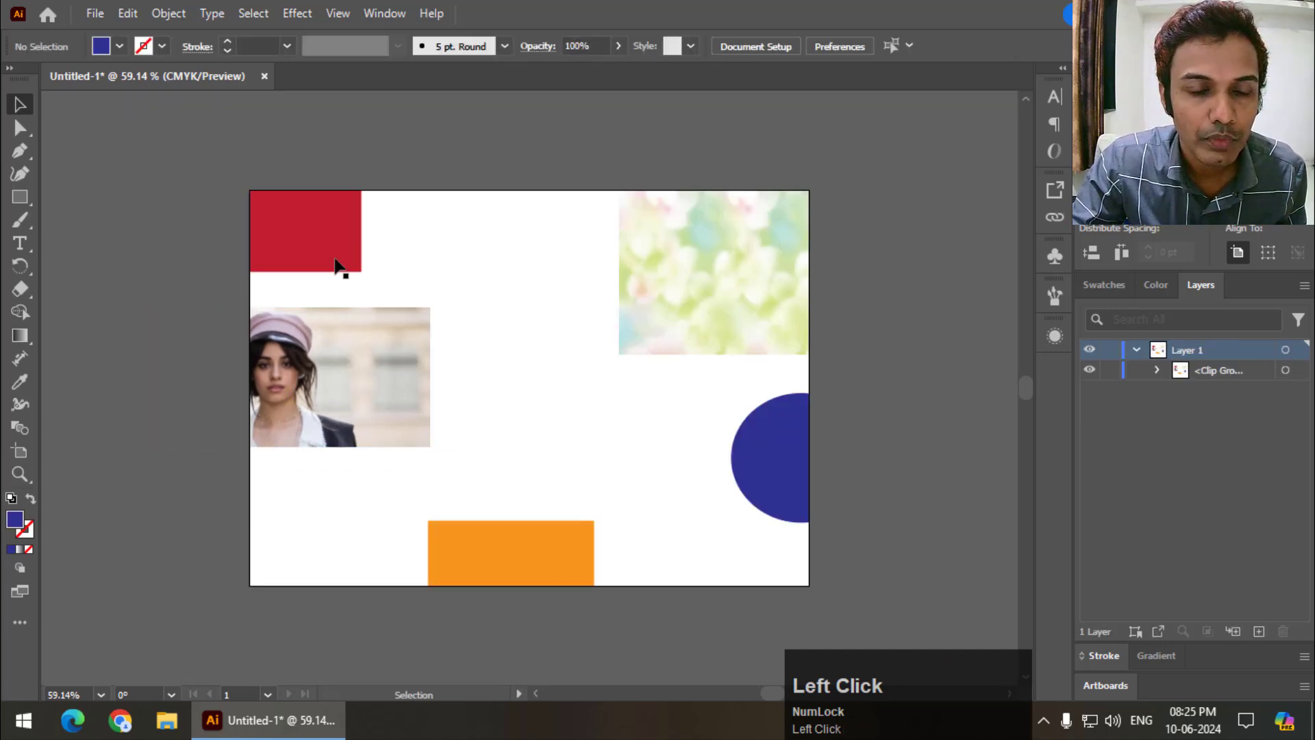
Reposition the clipped red rectangle in the artboard's upper-left corner so more of its width shows
{"action": "double_click", "coordinate": [327, 248]}
{"action": "left_click_drag", "start_coordinate": [324, 241], "coordinate": [278, 236]}
{"action": "mouse_move", "coordinate": [356, 220]}
{"action": "left_mouse_down"}
{"action": "mouse_move", "coordinate": [376, 247]}
{"action": "mouse_move", "coordinate": [354, 233]}
{"action": "left_mouse_up"}
Isolate the clipped floral image, move it slightly up and outward past the artboard's upper-right corner, and exit isolation
{"action": "left_click", "coordinate": [734, 286]}
{"action": "double_click", "coordinate": [734, 281]}
{"action": "left_click_drag", "start_coordinate": [734, 281], "coordinate": [772, 251]}
{"action": "left_click", "coordinate": [611, 158]}
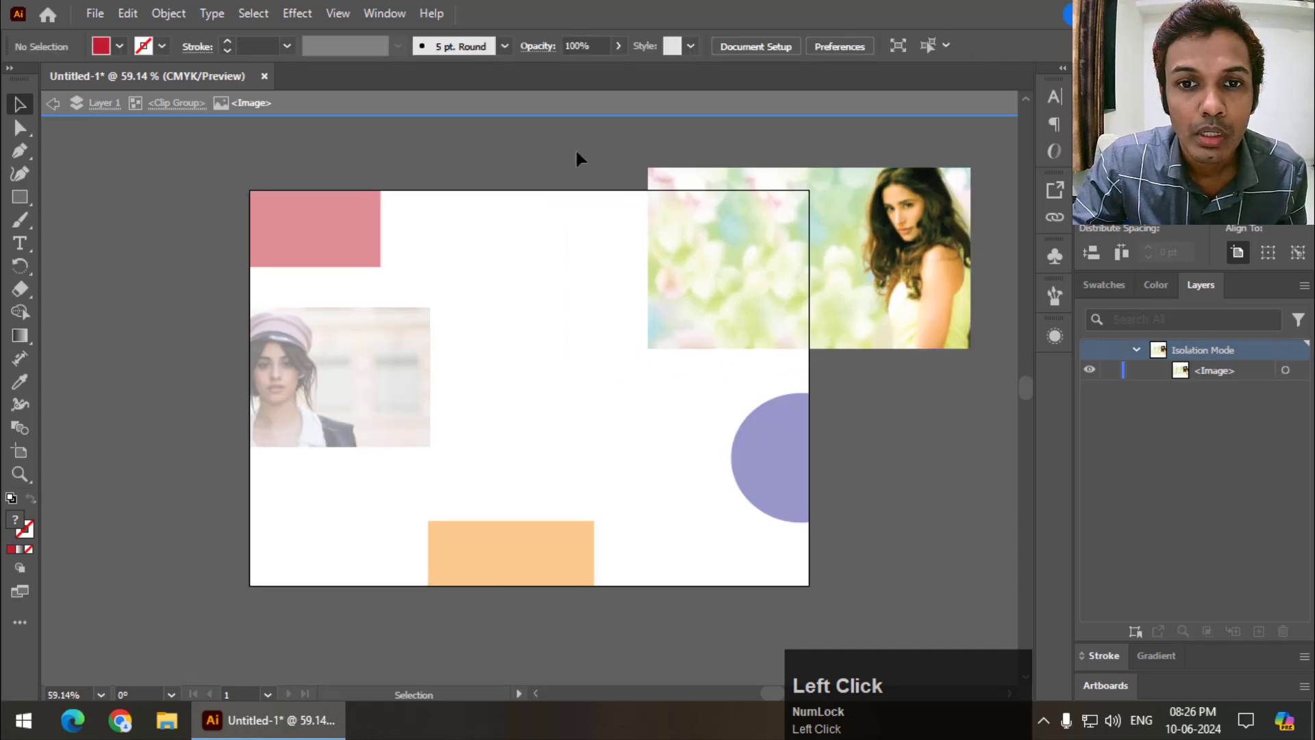
{"action": "double_click", "coordinate": [577, 152]}
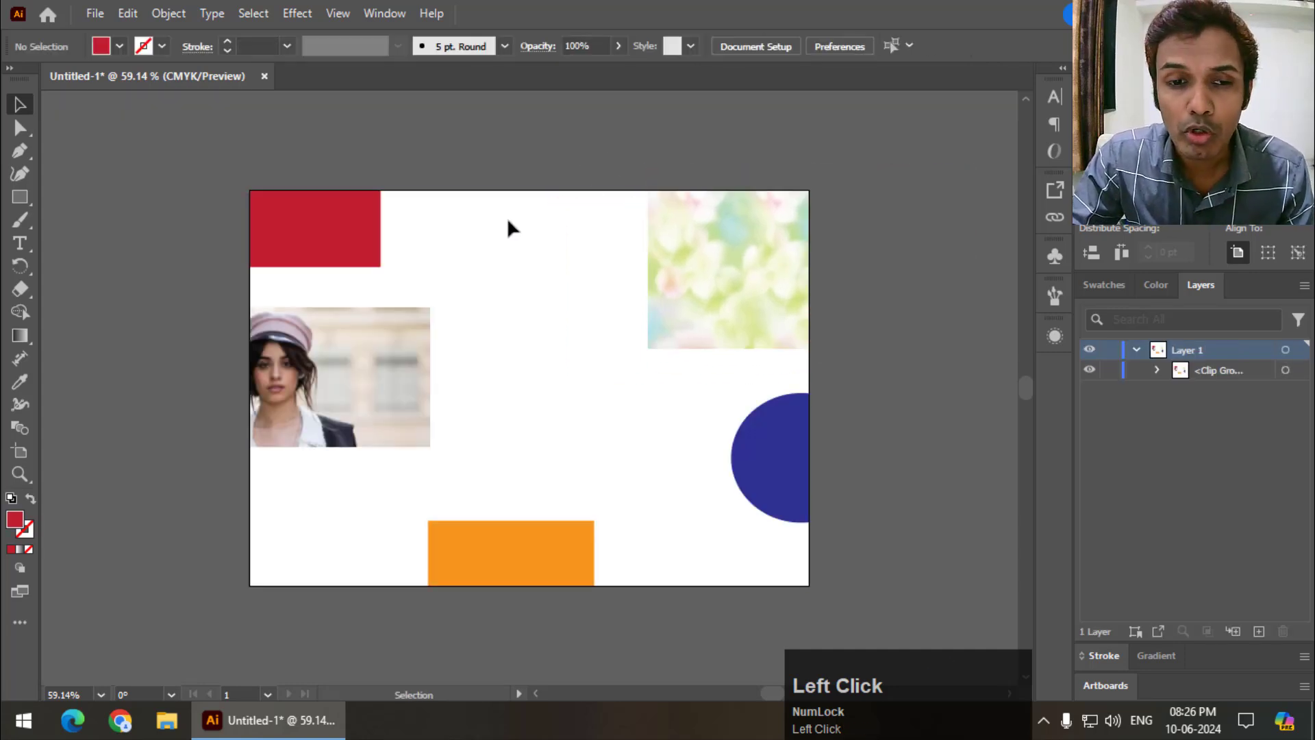
Draw a red ellipse and place it across the artboard's top edge, between the red rectangle and the floral image
{"action": "right_click", "coordinate": [31, 196]}
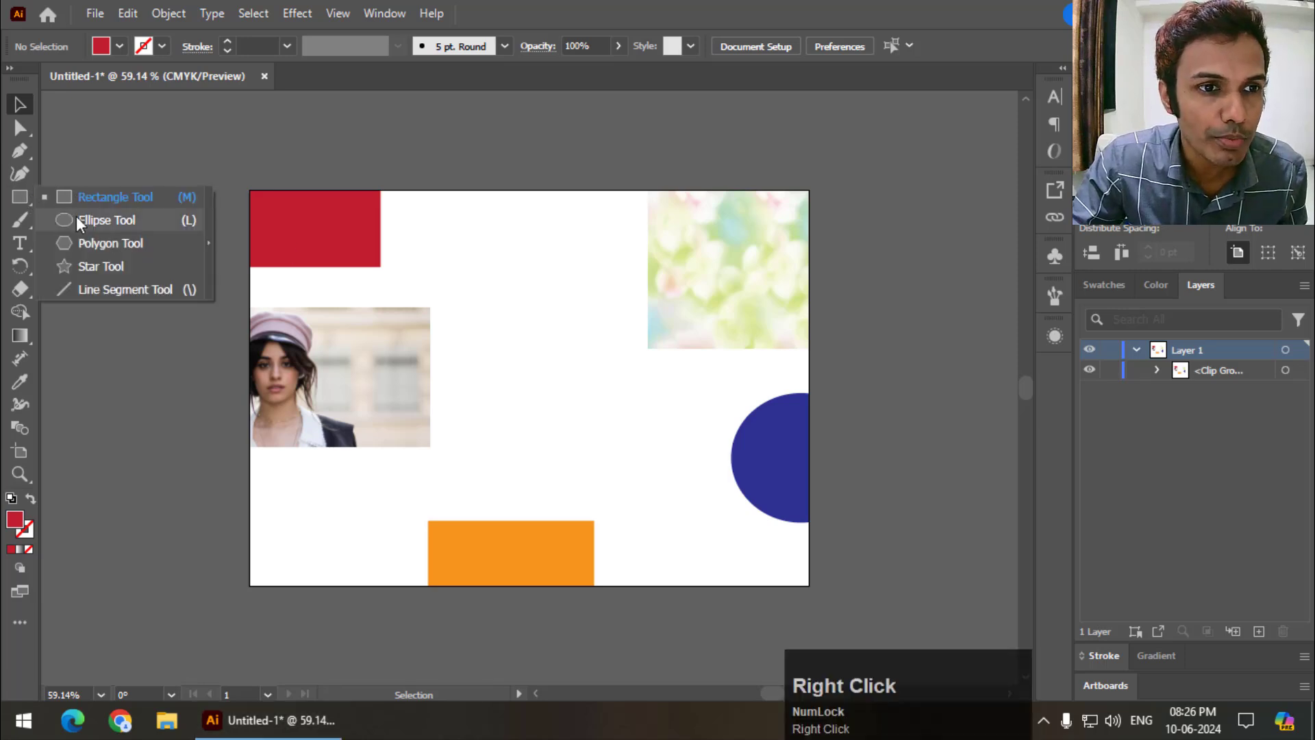
{"action": "left_click", "coordinate": [96, 220]}
{"action": "left_click", "coordinate": [552, 243]}
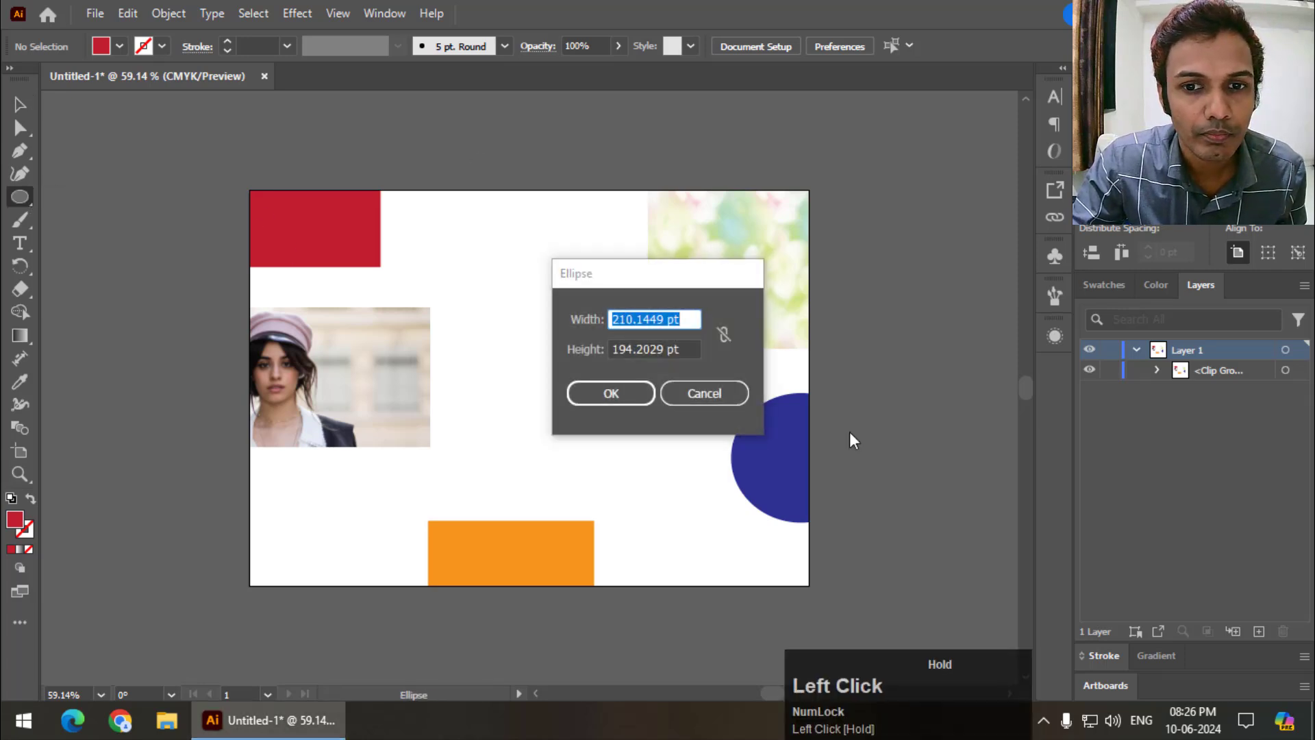
{"action": "left_click", "coordinate": [709, 394]}
{"action": "left_click_drag", "start_coordinate": [463, 164], "coordinate": [622, 329]}
{"action": "key", "text": "v"}
{"action": "left_click_drag", "start_coordinate": [573, 272], "coordinate": [561, 214]}
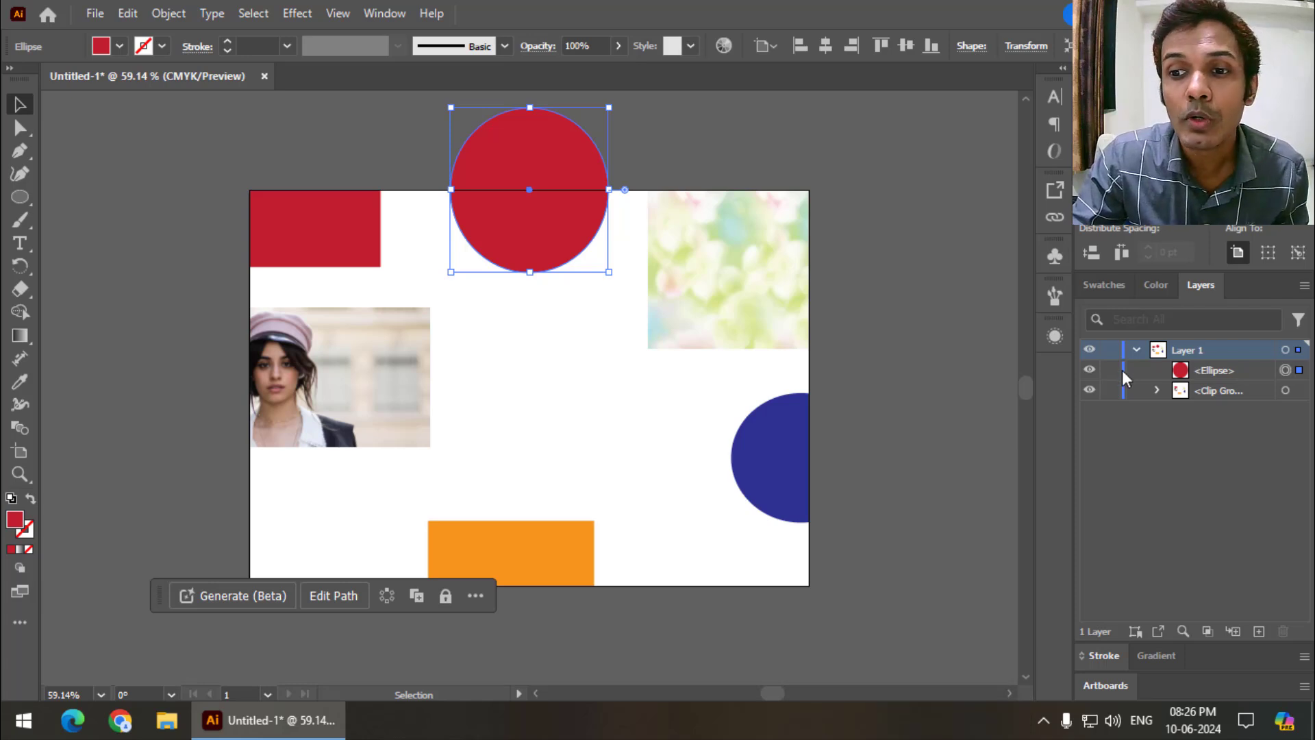
Move the new red ellipse into the clip group, directly beneath its clipping rectangle in the layer order
{"action": "left_click", "coordinate": [1157, 391]}
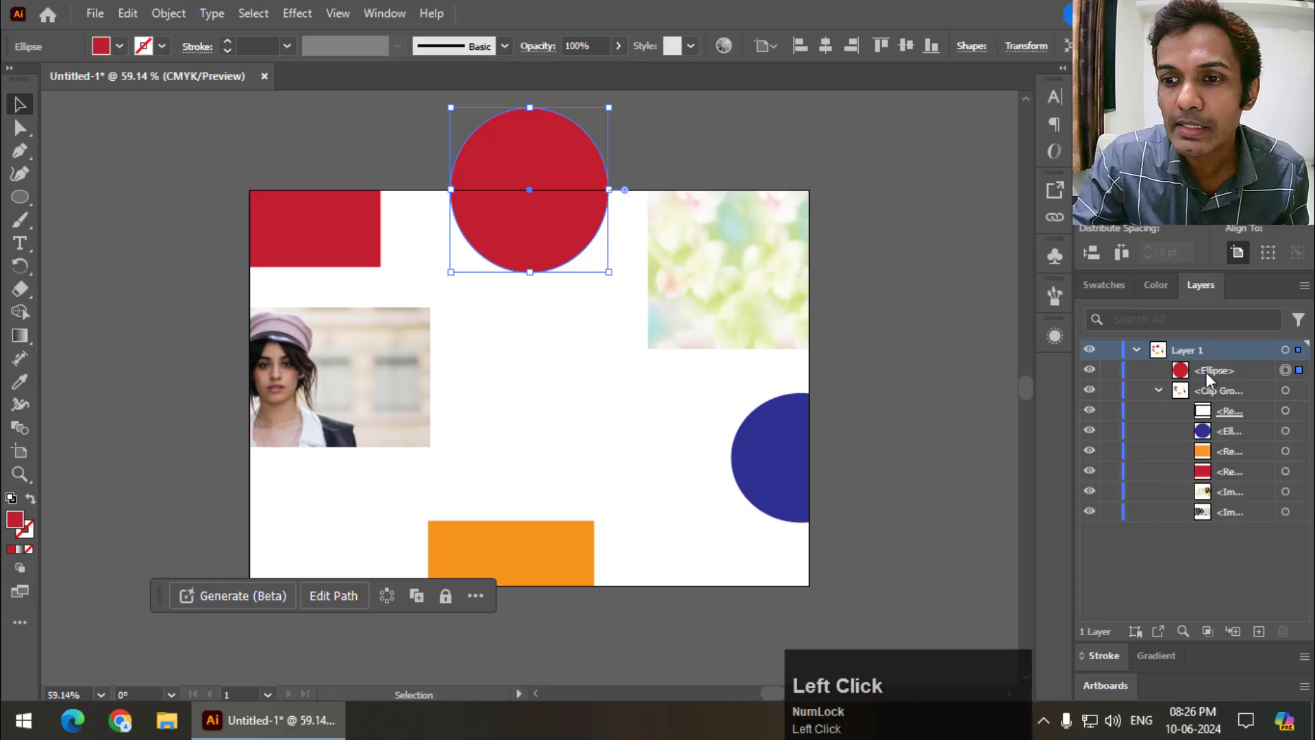
{"action": "left_click_drag", "start_coordinate": [1209, 373], "coordinate": [1213, 420]}
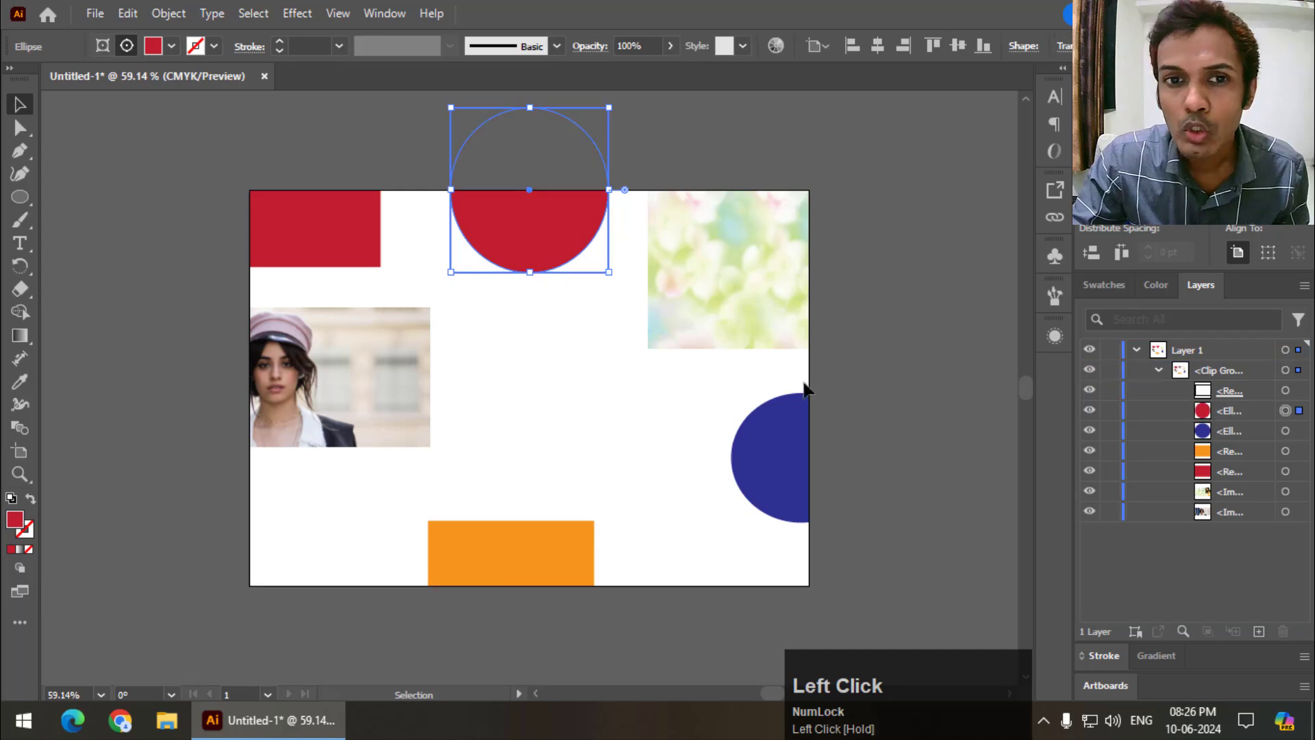
{"action": "left_click", "coordinate": [955, 409]}
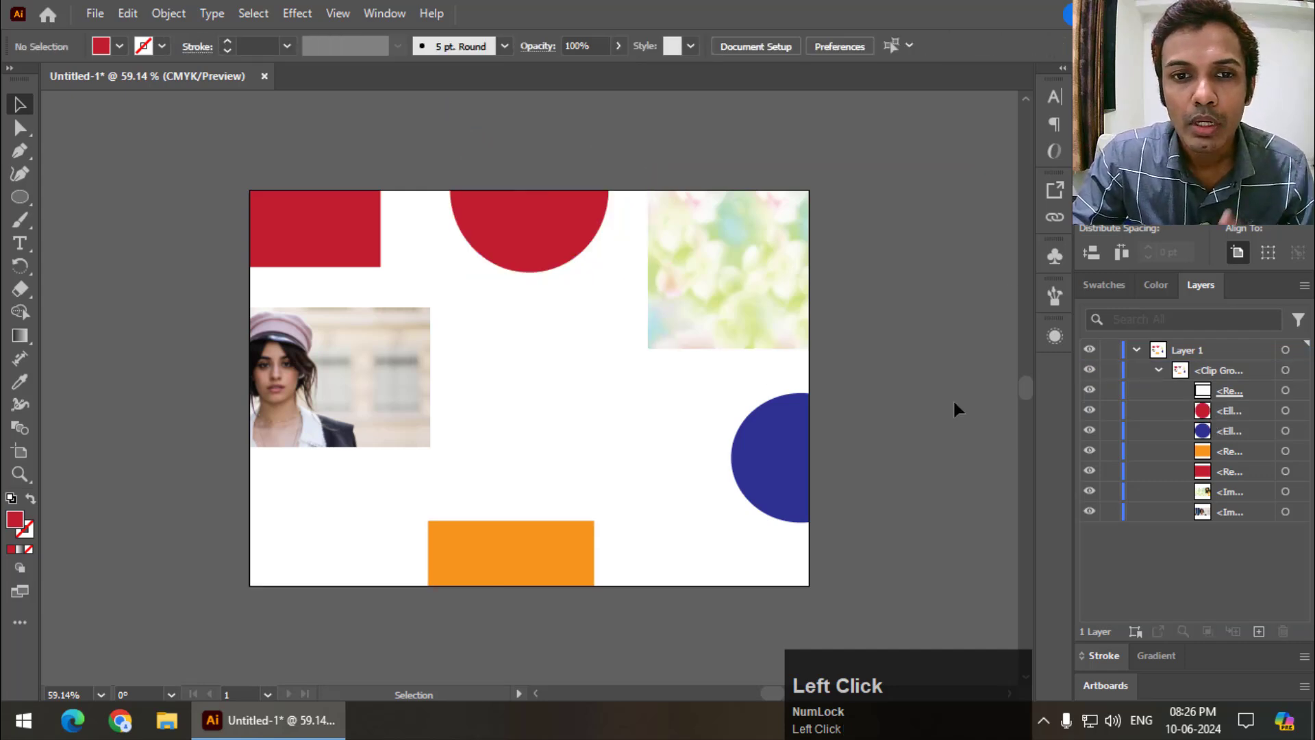
{"action": "right_click", "coordinate": [21, 197]}
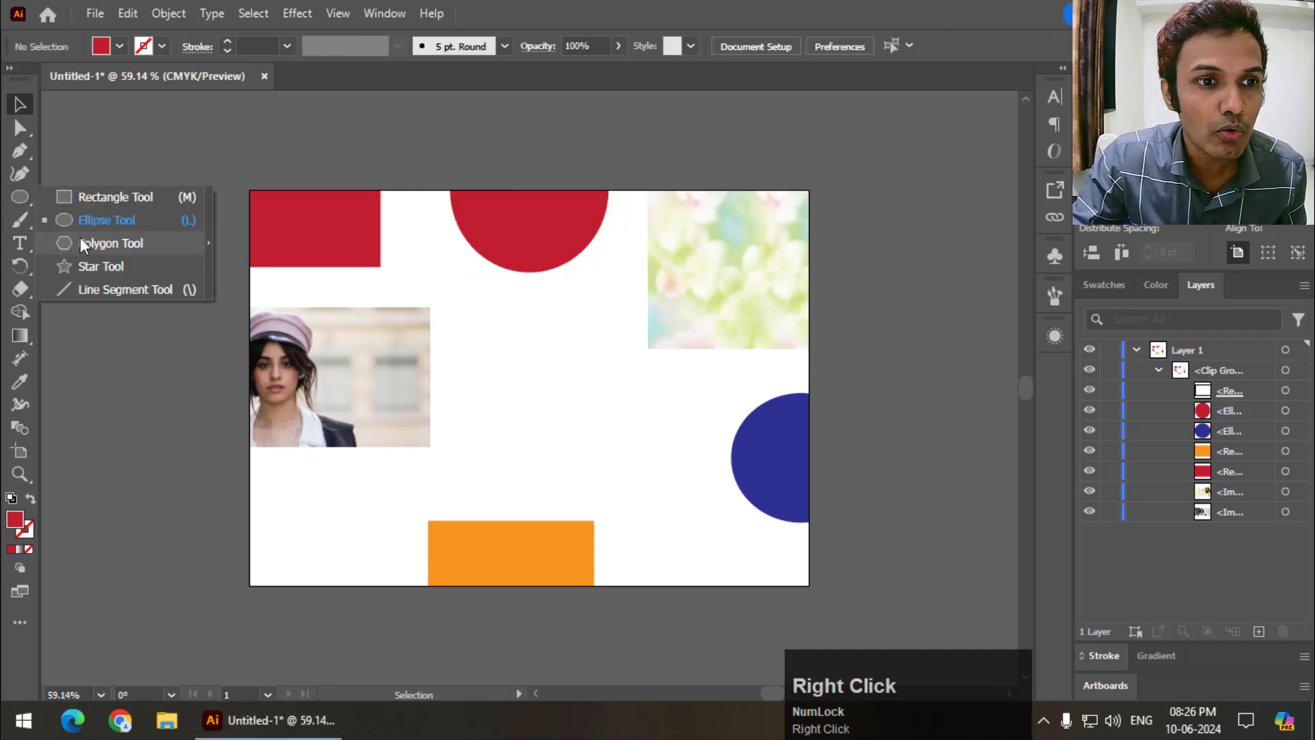
{"action": "left_click", "coordinate": [19, 245]}
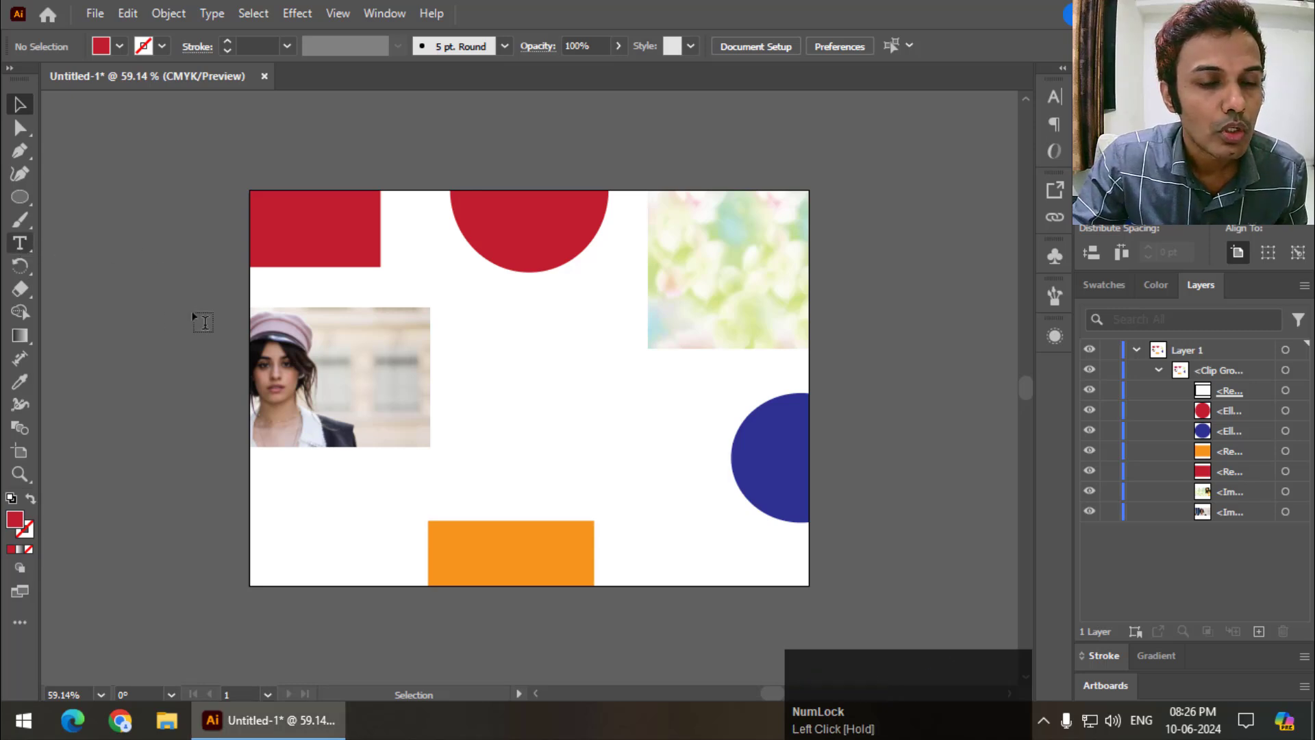
{"action": "left_click", "coordinate": [161, 296]}
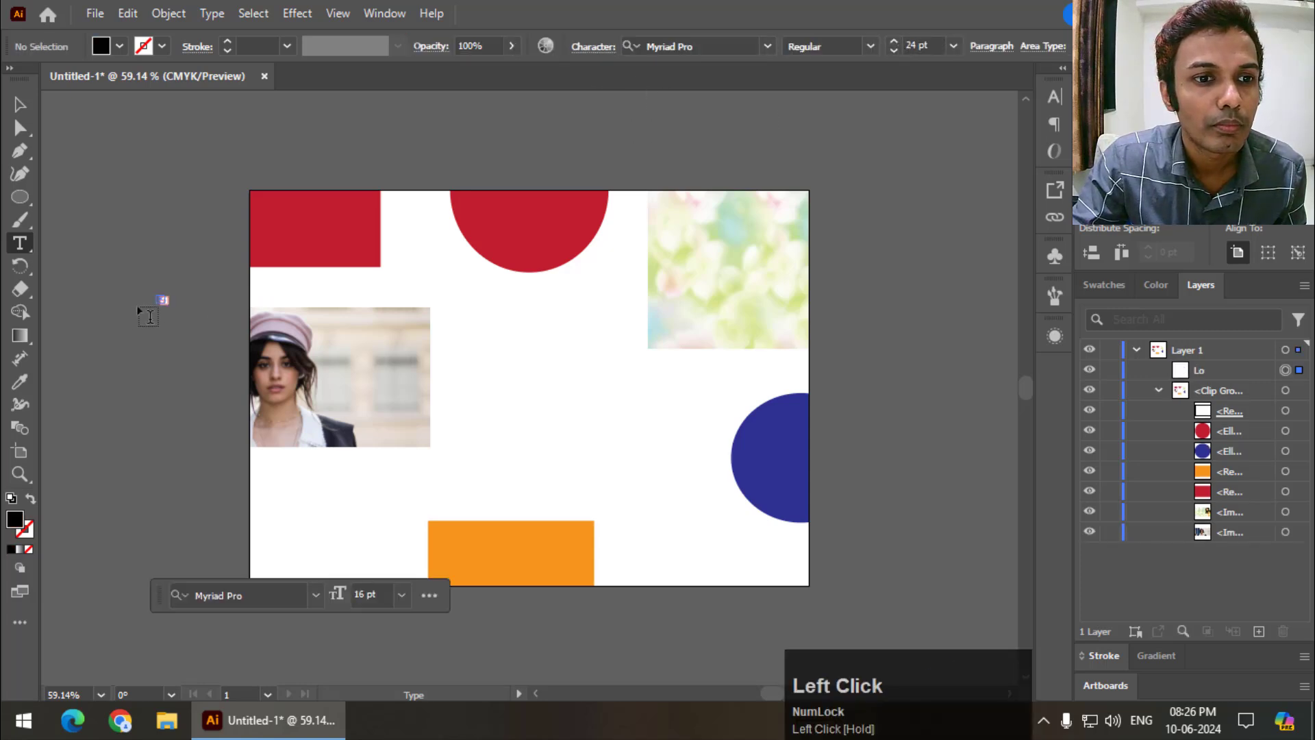
{"action": "left_click", "coordinate": [893, 42]}
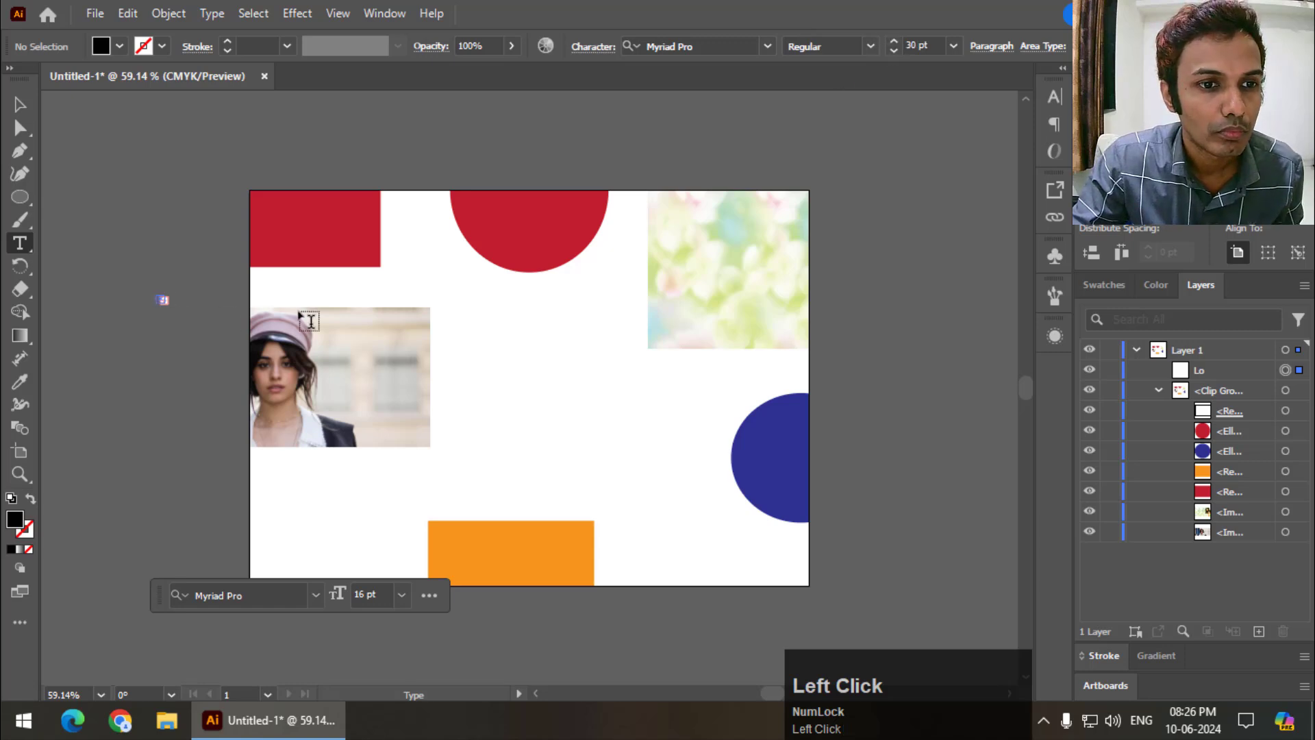
{"action": "type", "text": "L"}
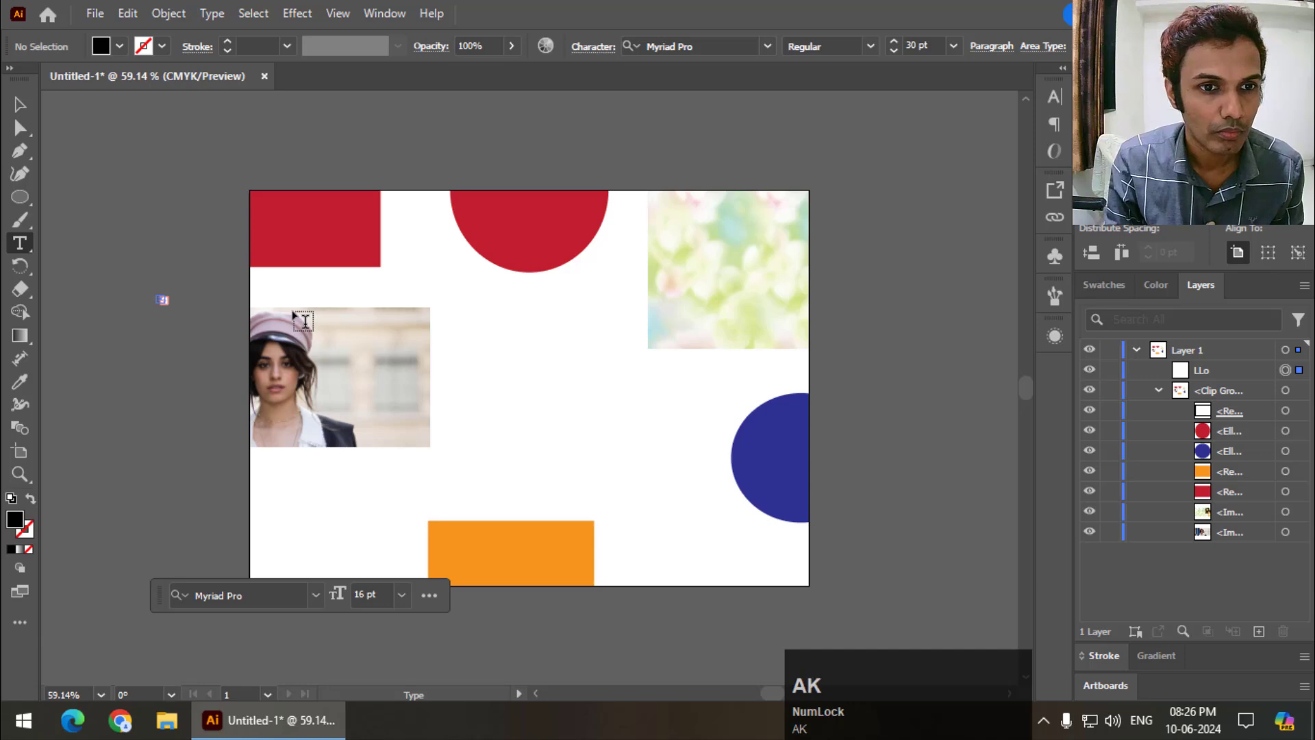
{"action": "left_click", "coordinate": [20, 105]}
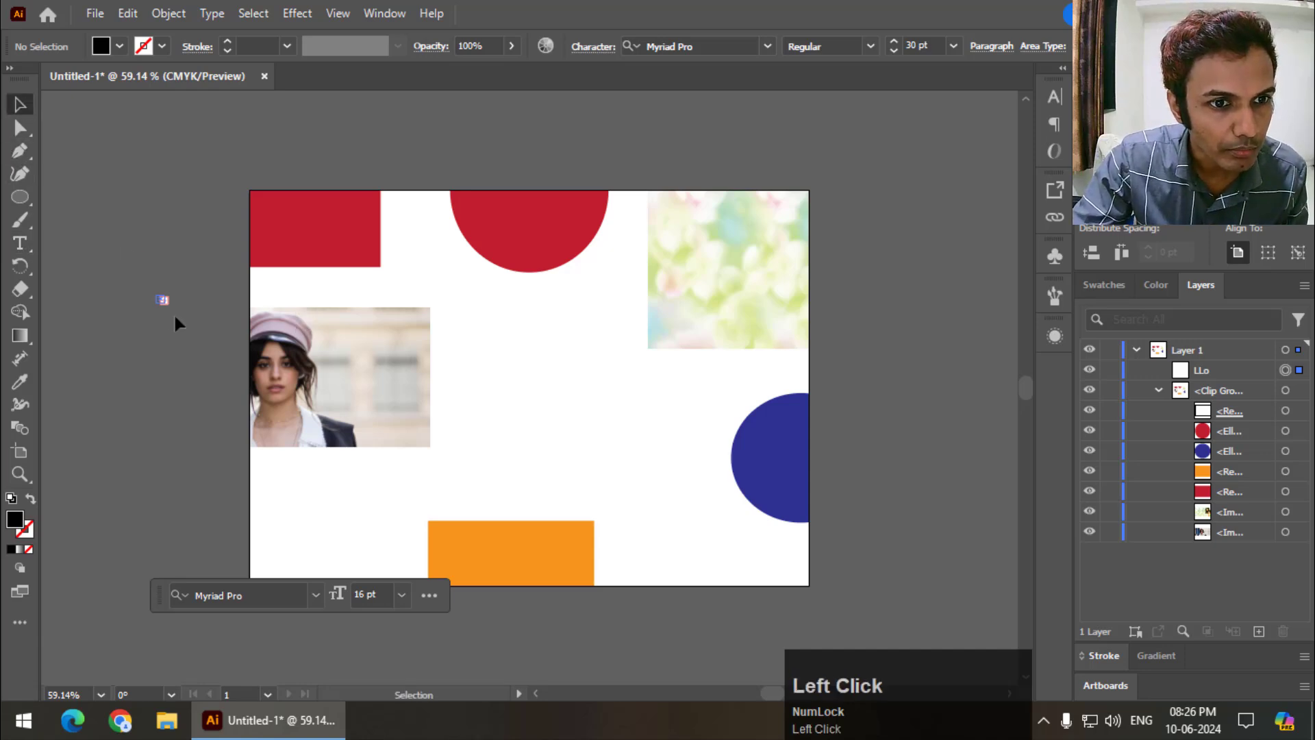
{"action": "key", "text": "Return"}
{"action": "left_click", "coordinate": [753, 507]}
{"action": "key", "text": "Delete"}
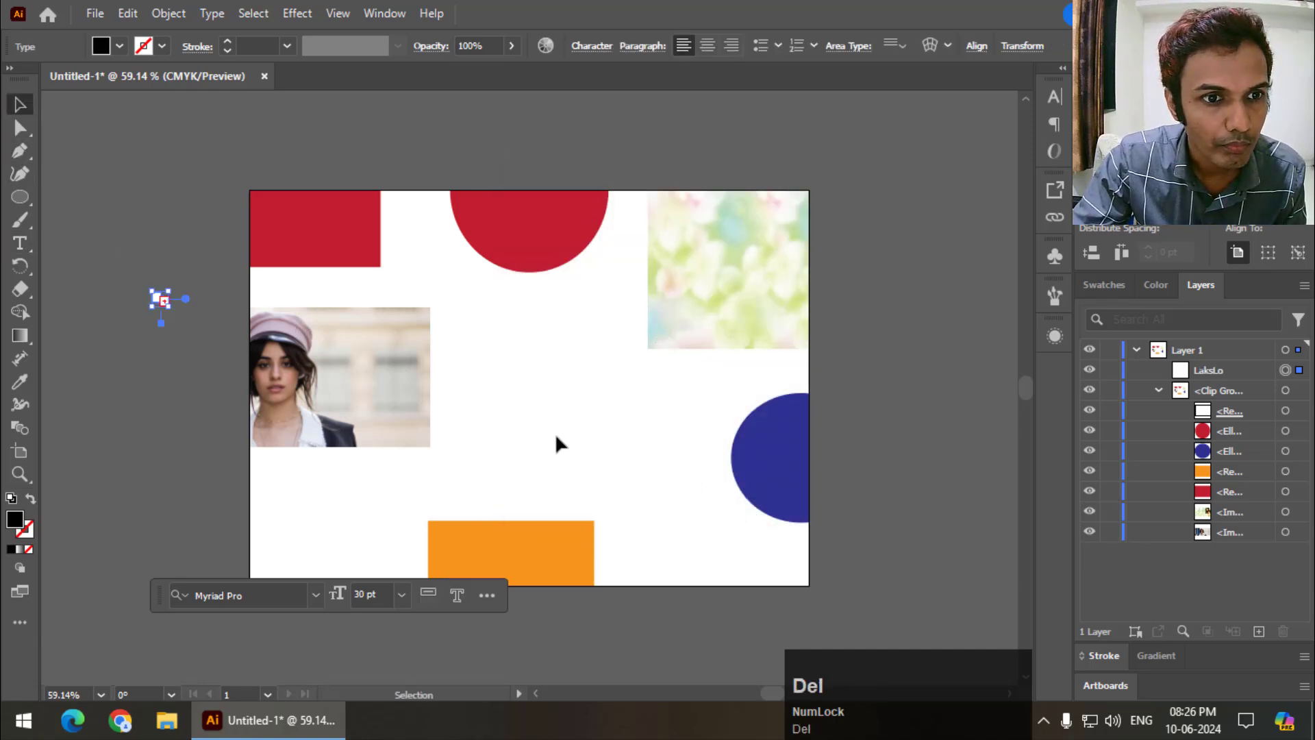
Place a line of placeholder text near the middle of the artboard and set its size to 37 pt
{"action": "left_click", "coordinate": [19, 248]}
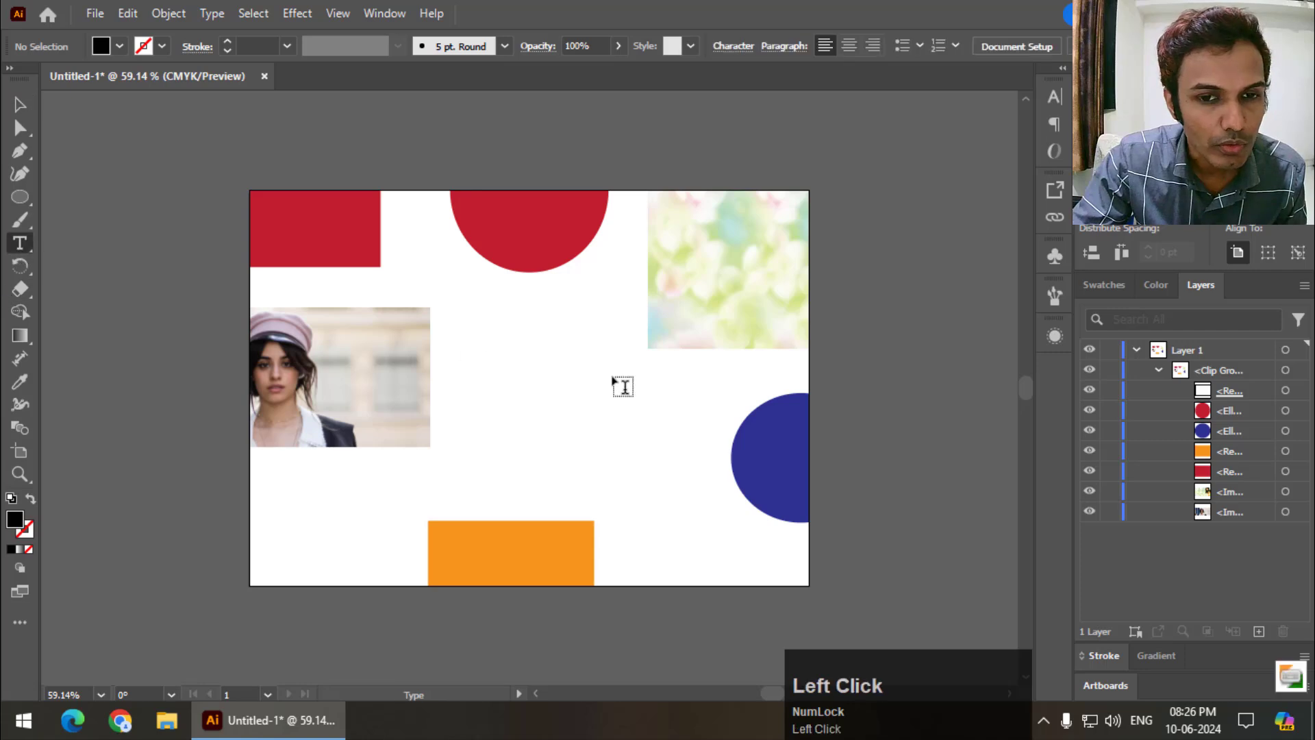
{"action": "left_click", "coordinate": [513, 374]}
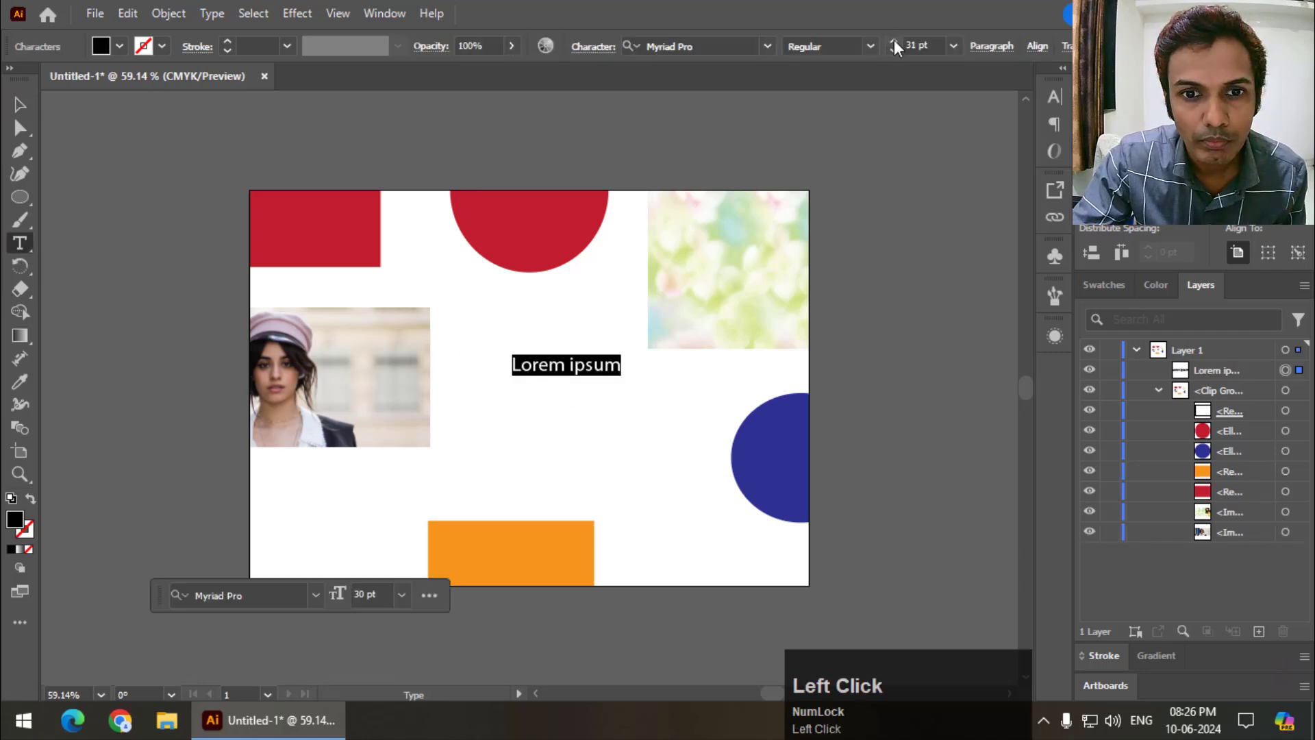
{"action": "left_click", "coordinate": [894, 39]}
{"action": "left_click", "coordinate": [894, 40]}
{"action": "left_click", "coordinate": [894, 40]}
{"action": "left_click", "coordinate": [894, 39]}
{"action": "left_click", "coordinate": [894, 40]}
{"action": "left_click", "coordinate": [894, 40]}
Set the placeholder text's font to Montserrat ExtraBold and finish editing it
{"action": "left_click", "coordinate": [775, 39]}
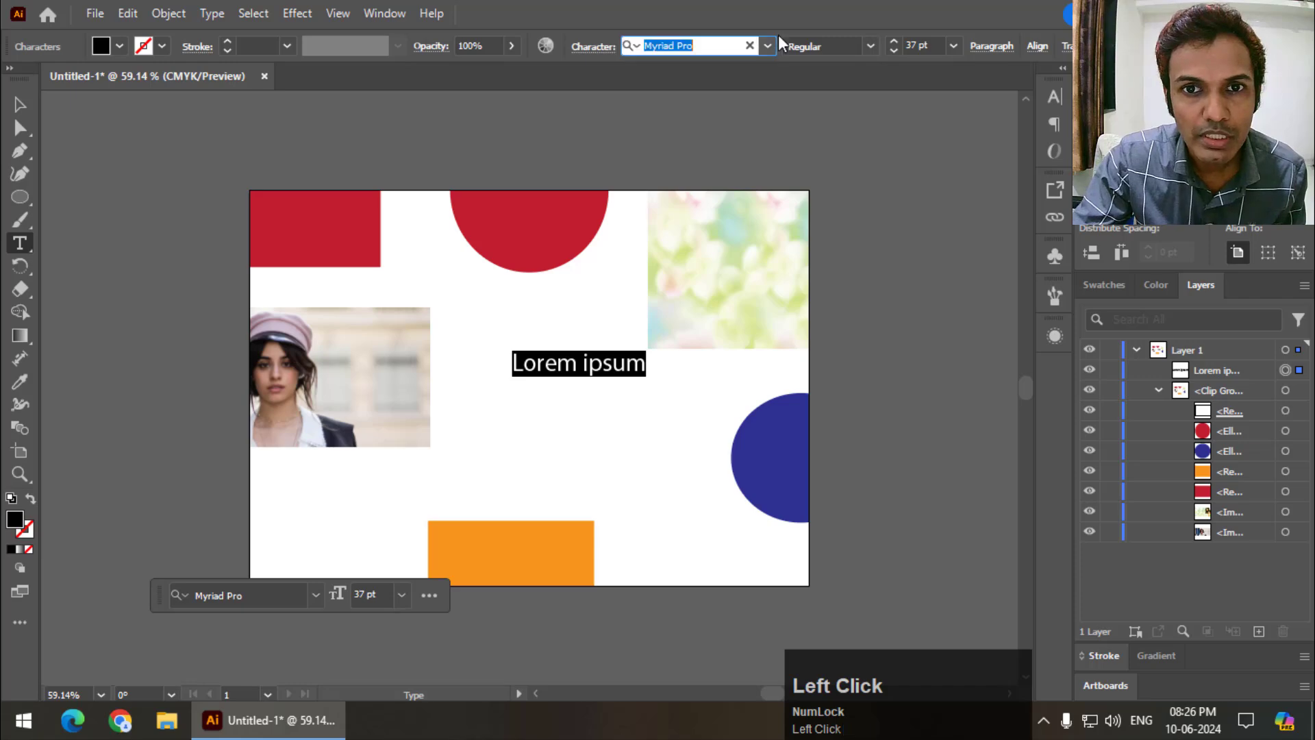
{"action": "type", "text": "mont"}
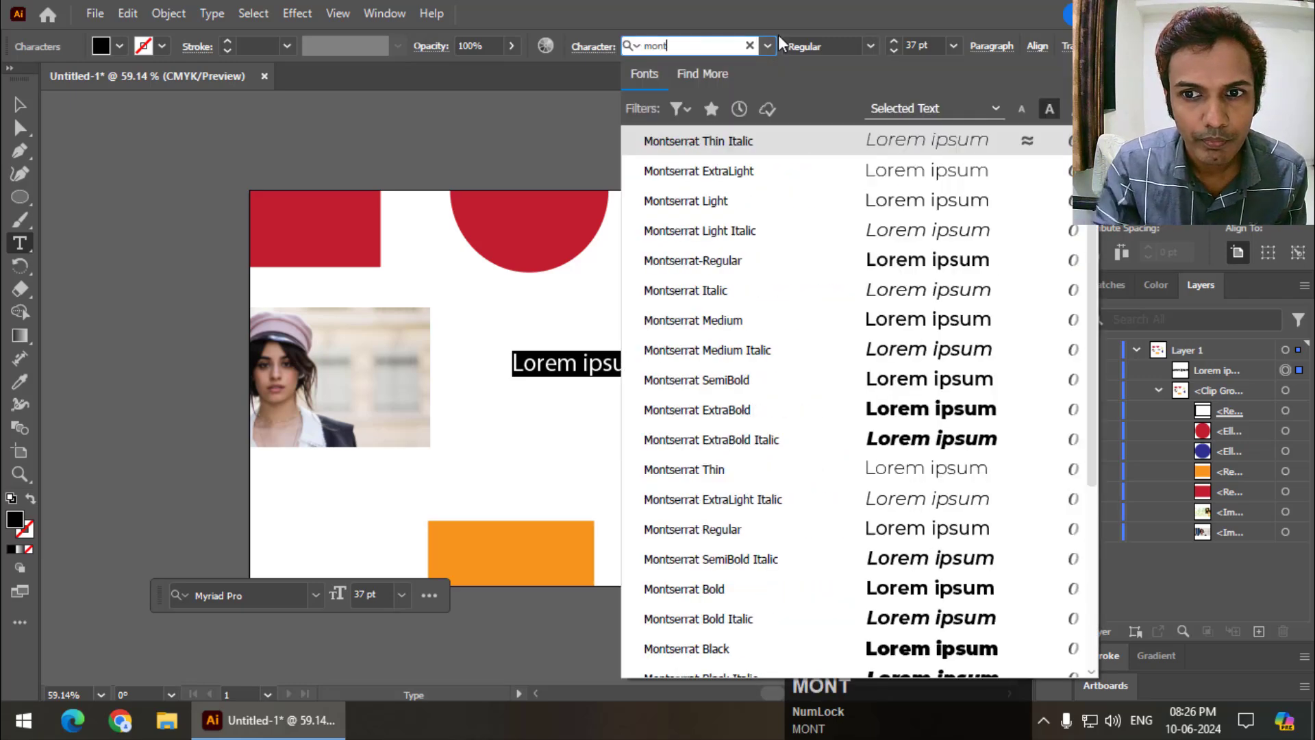
{"action": "left_click", "coordinate": [973, 415]}
{"action": "left_click", "coordinate": [754, 433]}
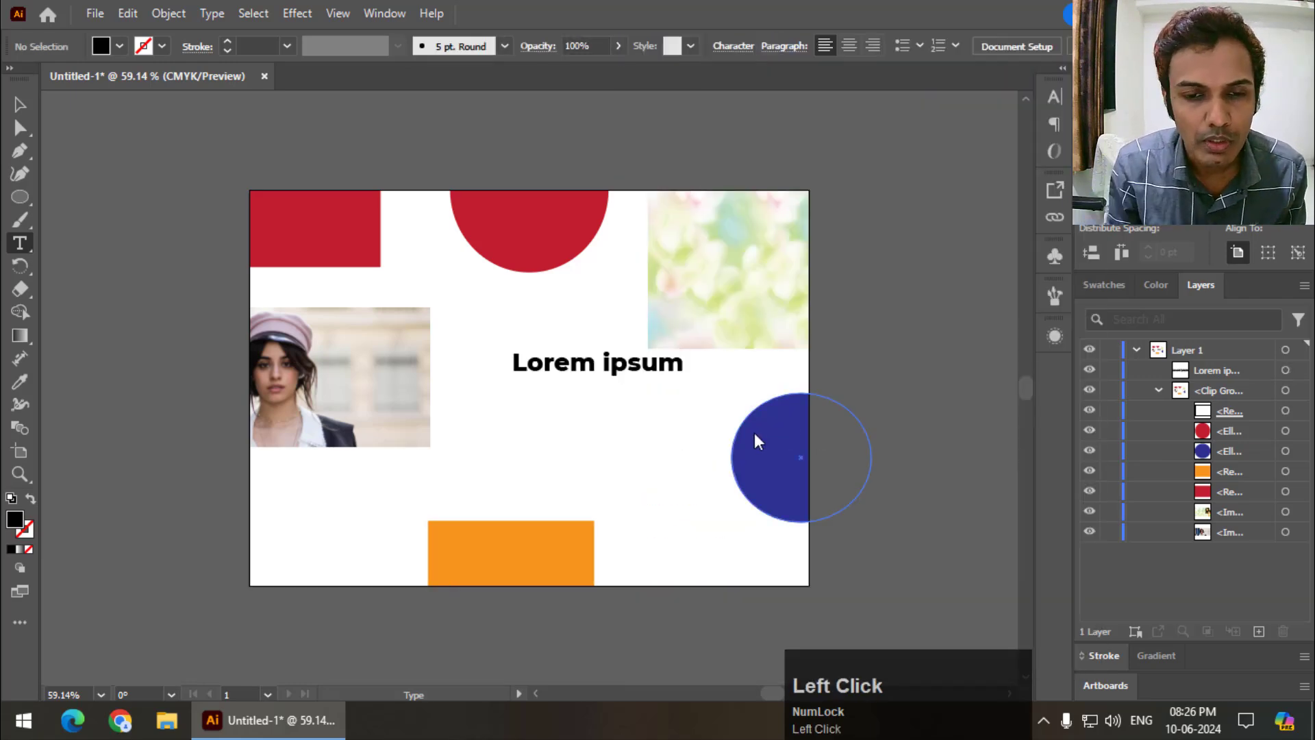
{"action": "left_click", "coordinate": [510, 356]}
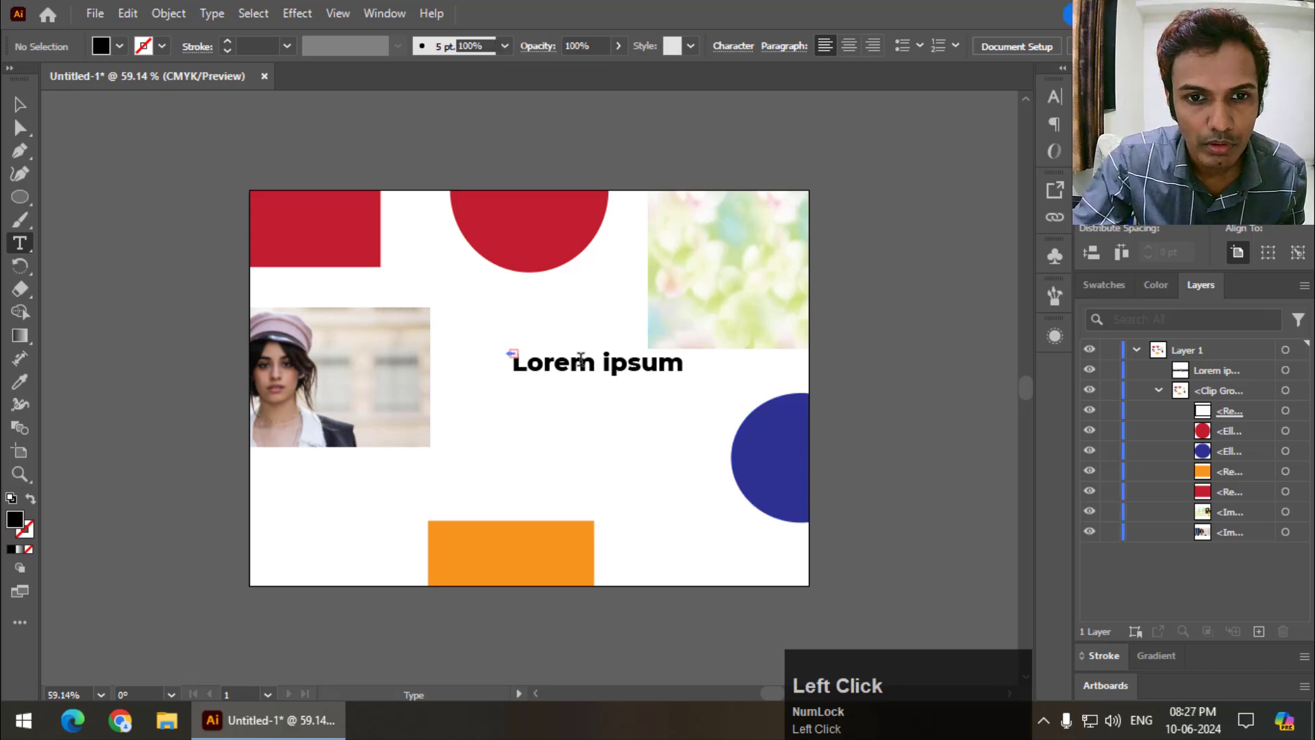
{"action": "key", "text": "Escape"}
{"action": "key", "text": "ctrl+z"}
Replace the whole placeholder text with "Graphics Den"
{"action": "left_click", "coordinate": [567, 364]}
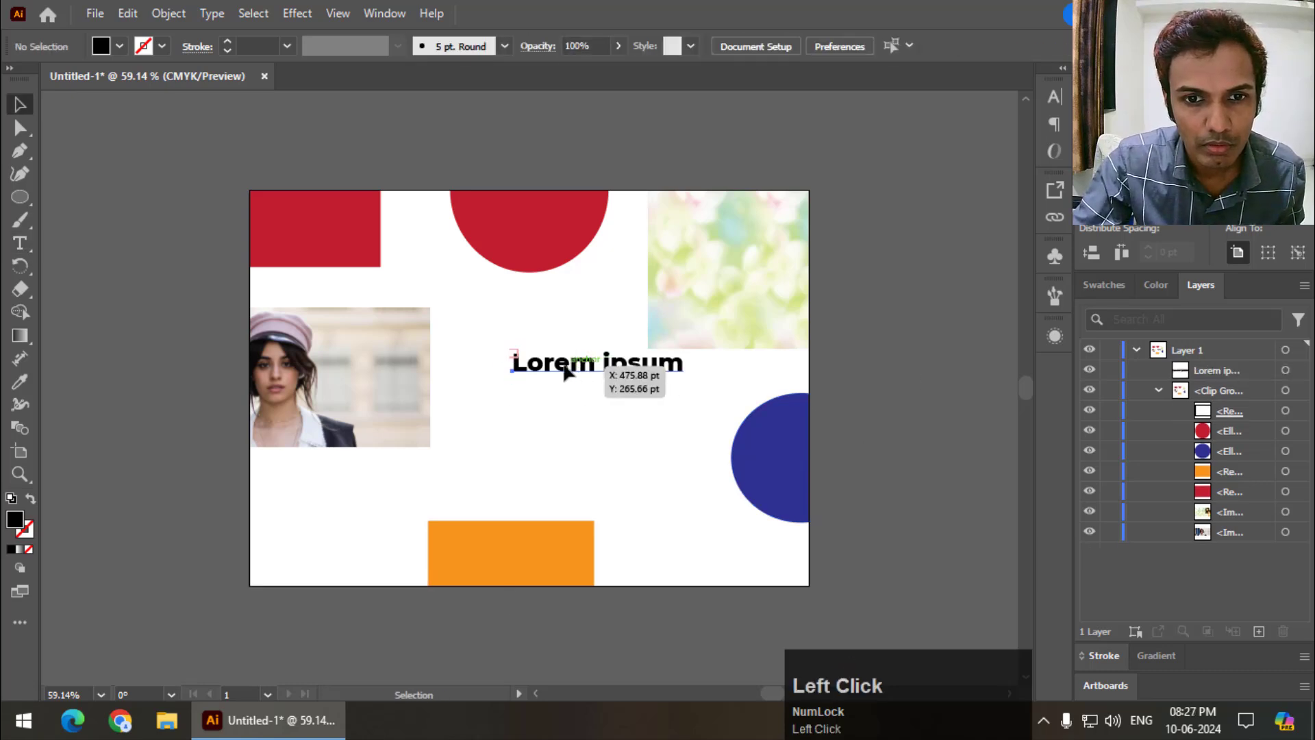
{"action": "key", "text": "ctrl+a"}
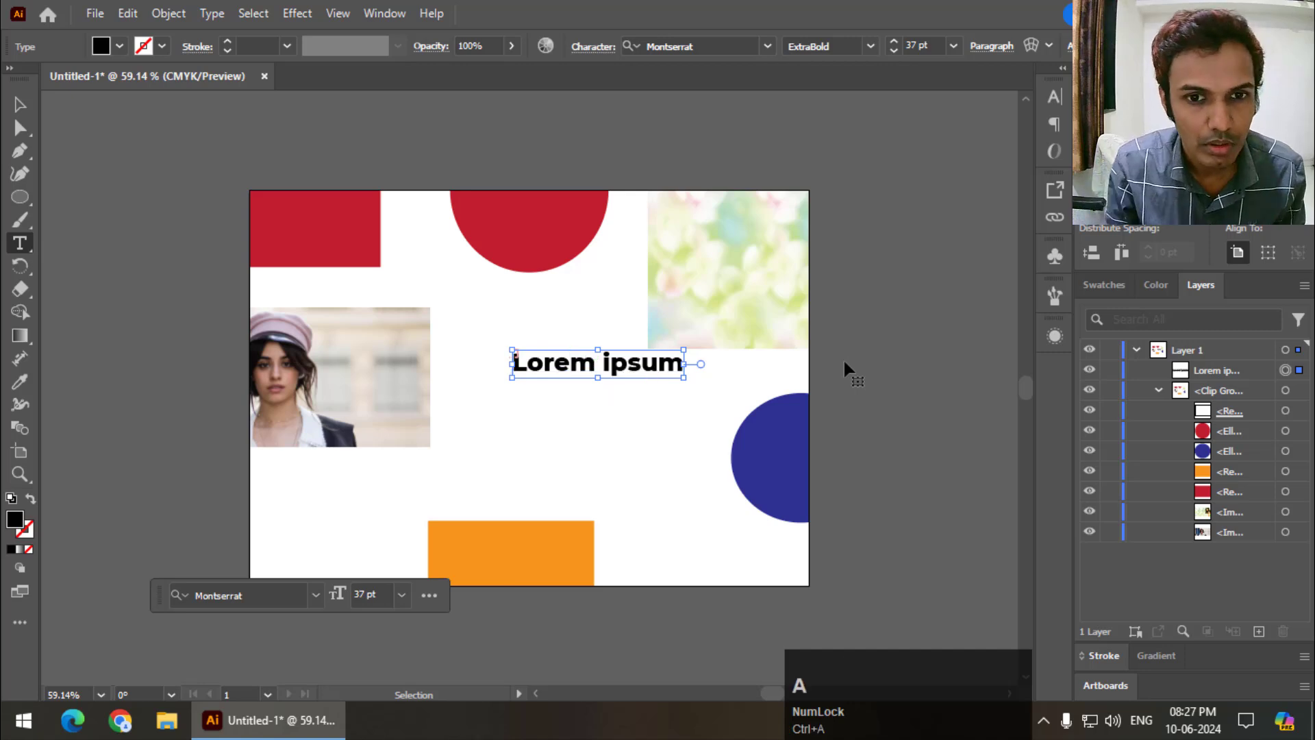
{"action": "type", "text": "Graphic"}
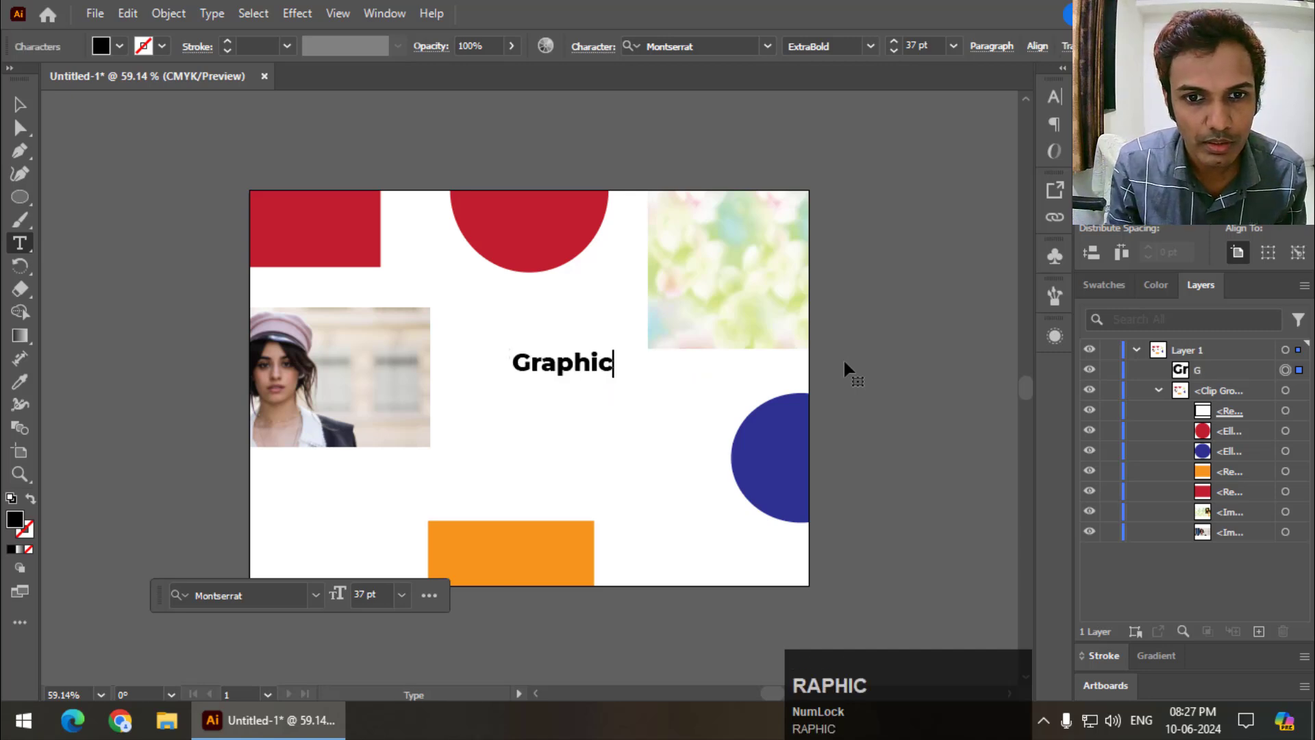
{"action": "type", "text": "s Den"}
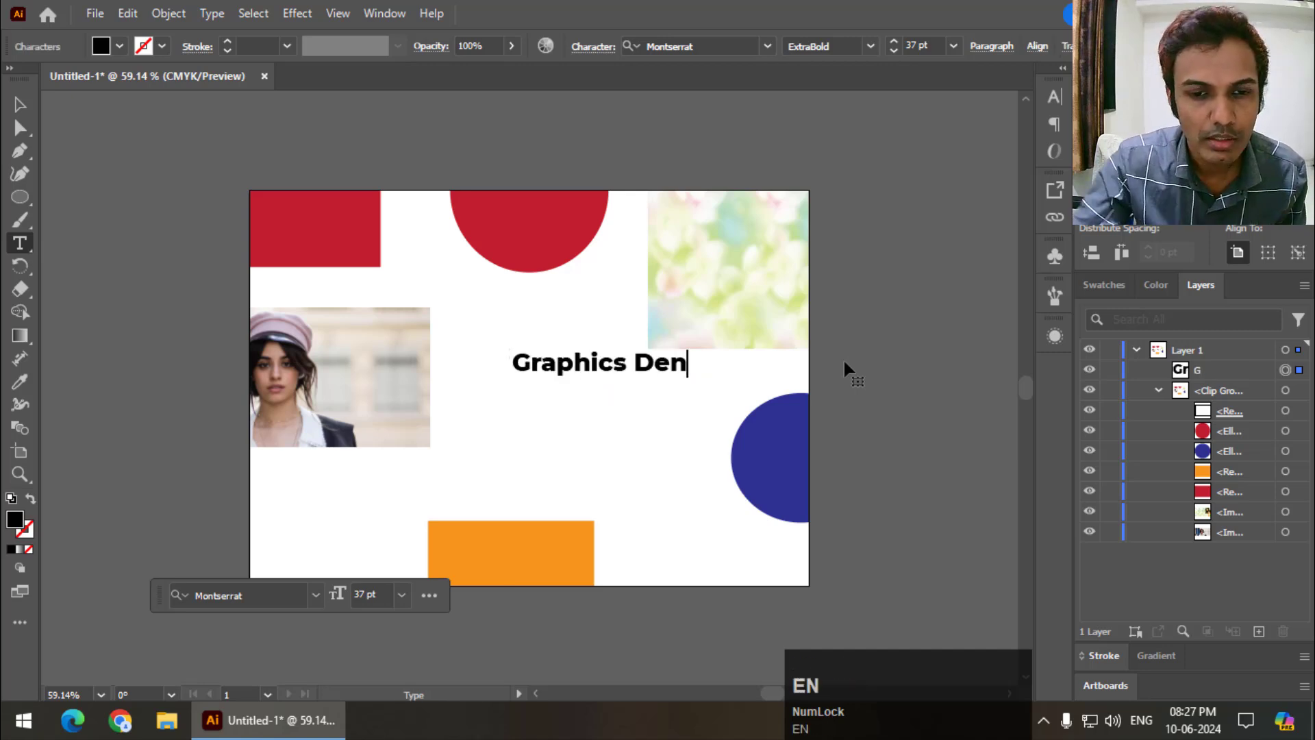
Scale the "Graphics Den" text up to about 54.6 pt and move it just above the artboard, over its right half
{"action": "left_click", "coordinate": [19, 104]}
{"action": "left_click_drag", "start_coordinate": [623, 371], "coordinate": [950, 248]}
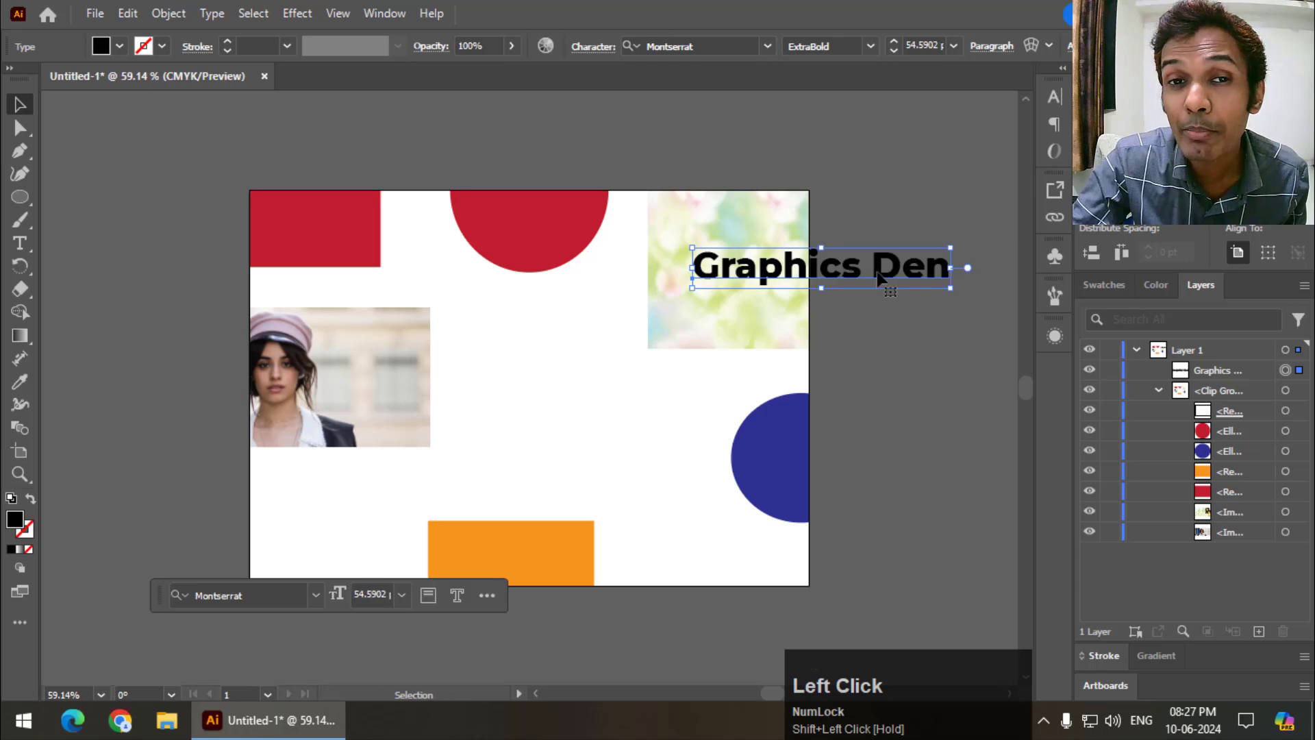
{"action": "left_click_drag", "start_coordinate": [884, 277], "coordinate": [858, 309]}
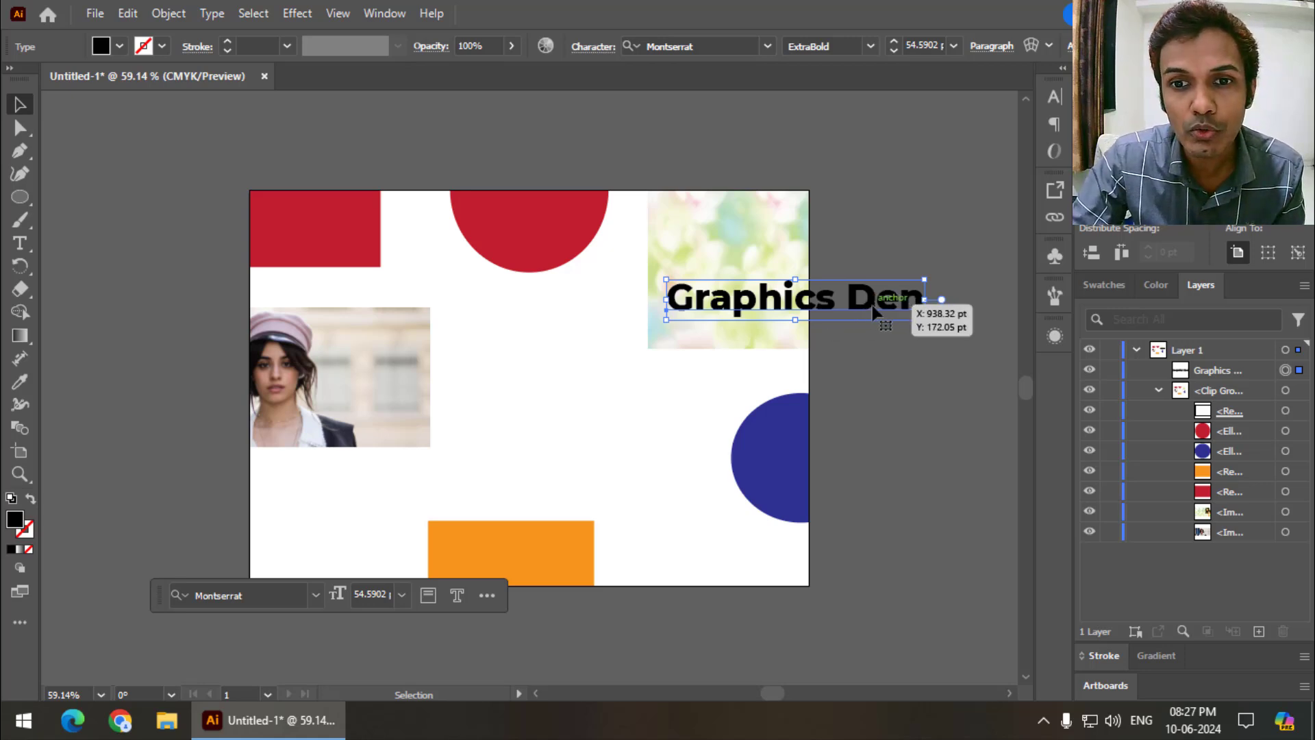
{"action": "left_click_drag", "start_coordinate": [875, 312], "coordinate": [803, 161]}
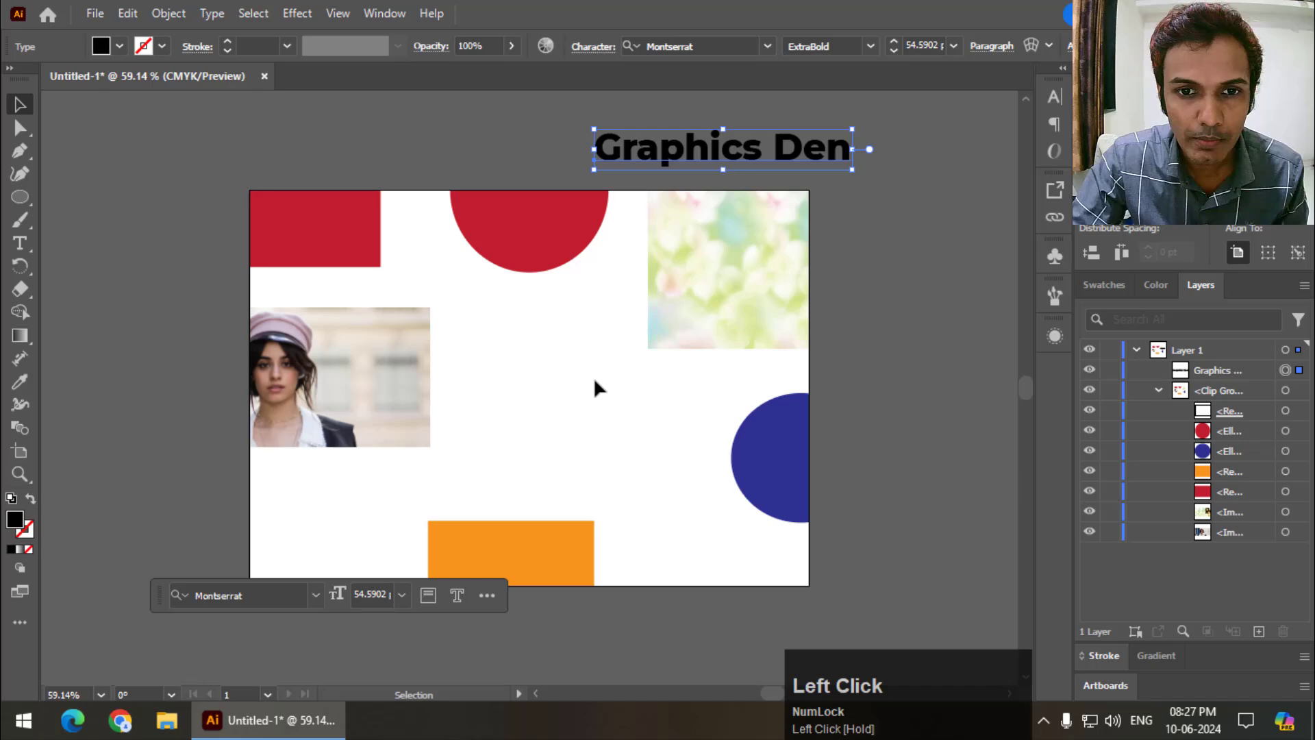
Release the clipping mask of the clip group on the artboard
{"action": "left_click", "coordinate": [426, 190]}
{"action": "left_click", "coordinate": [168, 14]}
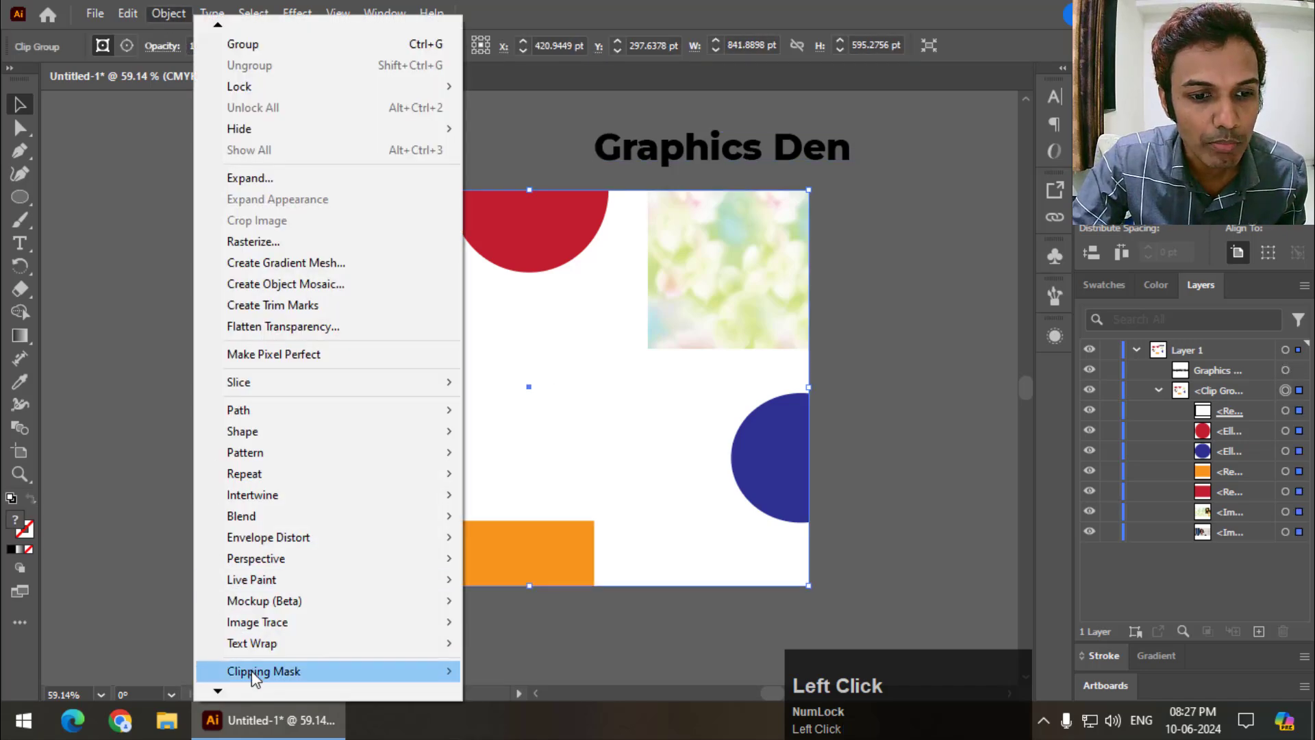
{"action": "mouse_move", "coordinate": [260, 671]}
{"action": "left_click", "coordinate": [540, 699]}
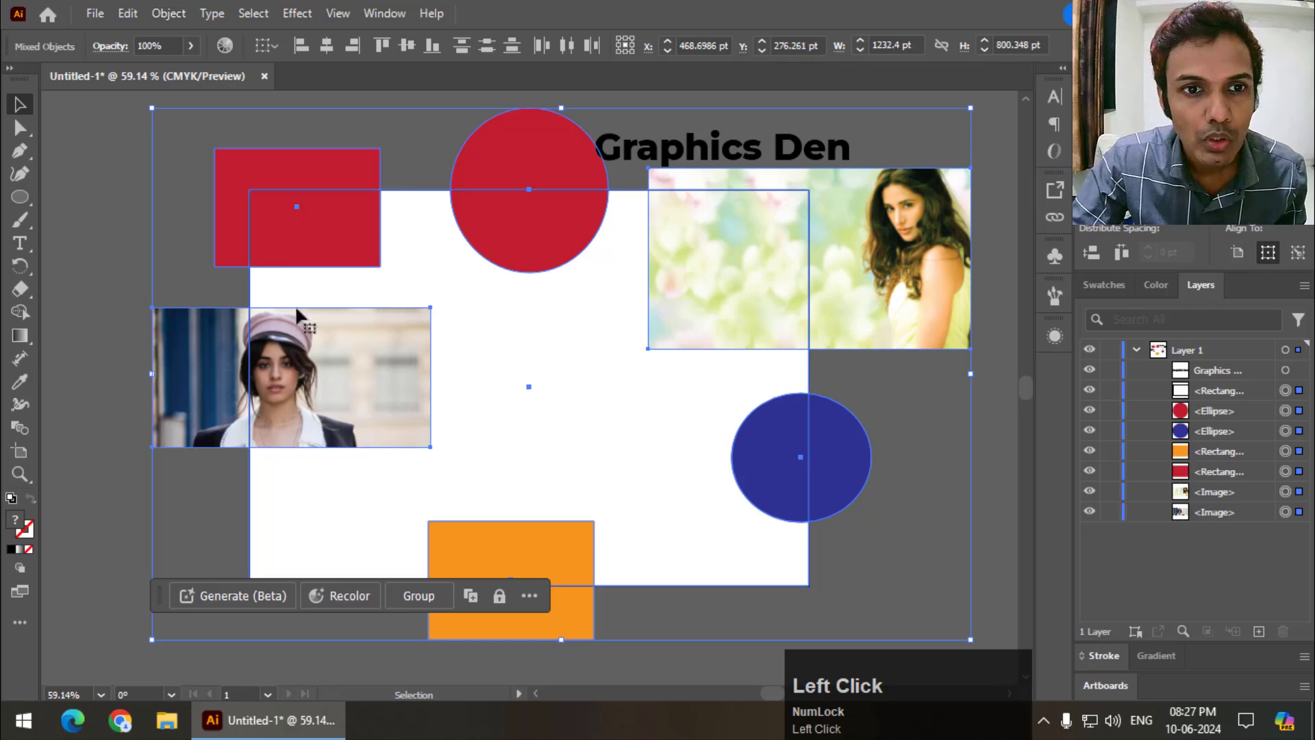
Fill the artboard-sized former clipping rectangle with teal
{"action": "left_click", "coordinate": [408, 200]}
{"action": "left_click", "coordinate": [410, 194]}
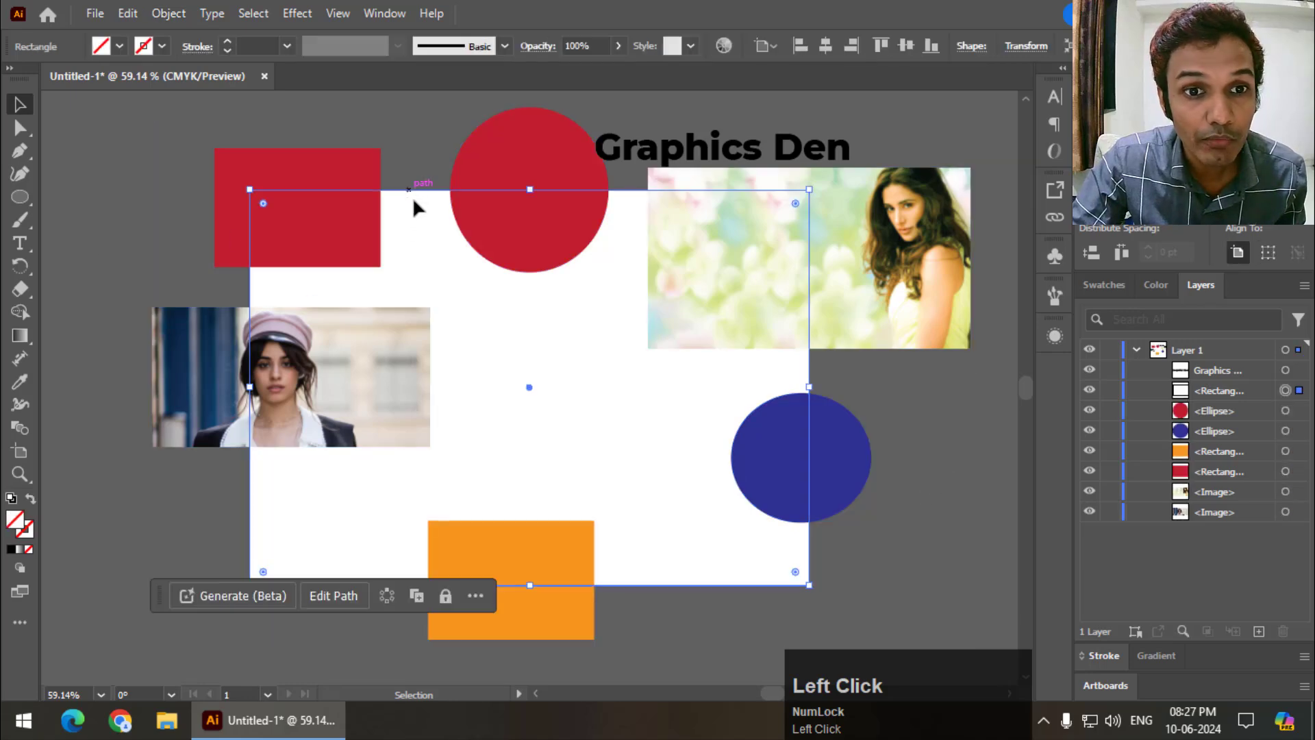
{"action": "left_click", "coordinate": [119, 47]}
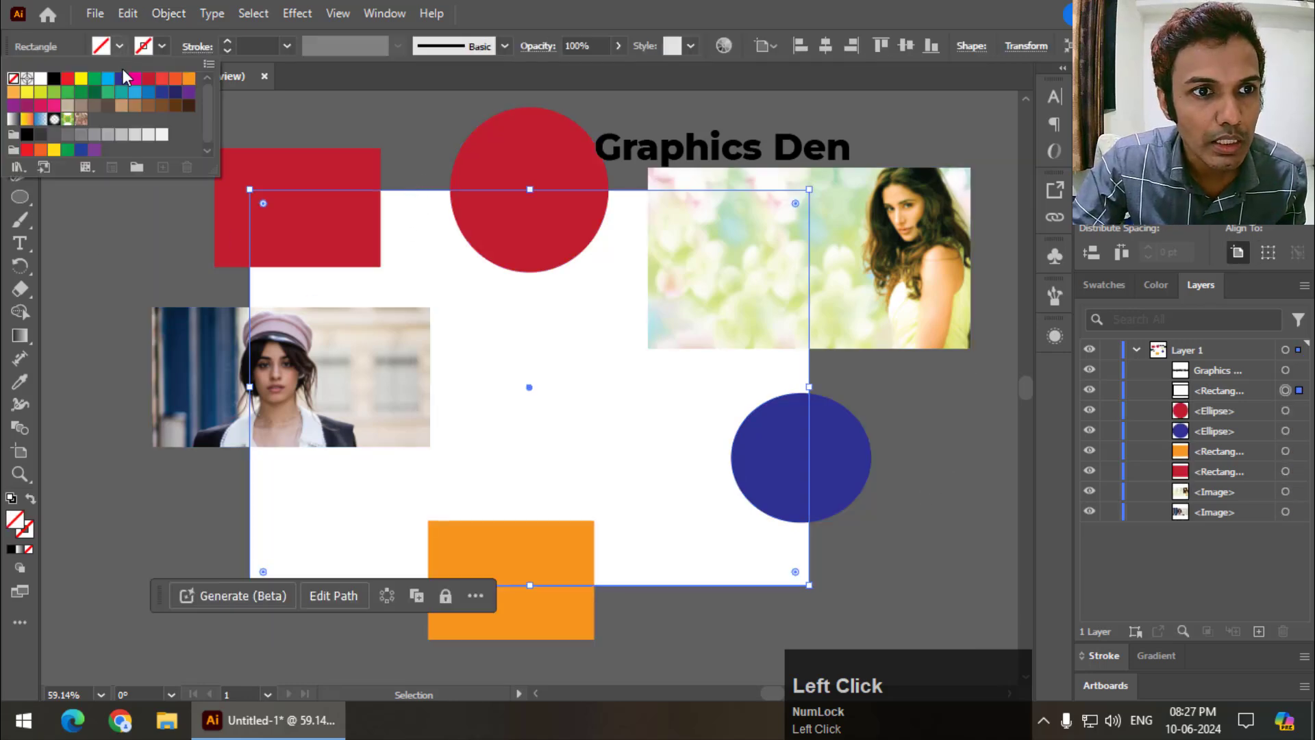
{"action": "left_click", "coordinate": [122, 94]}
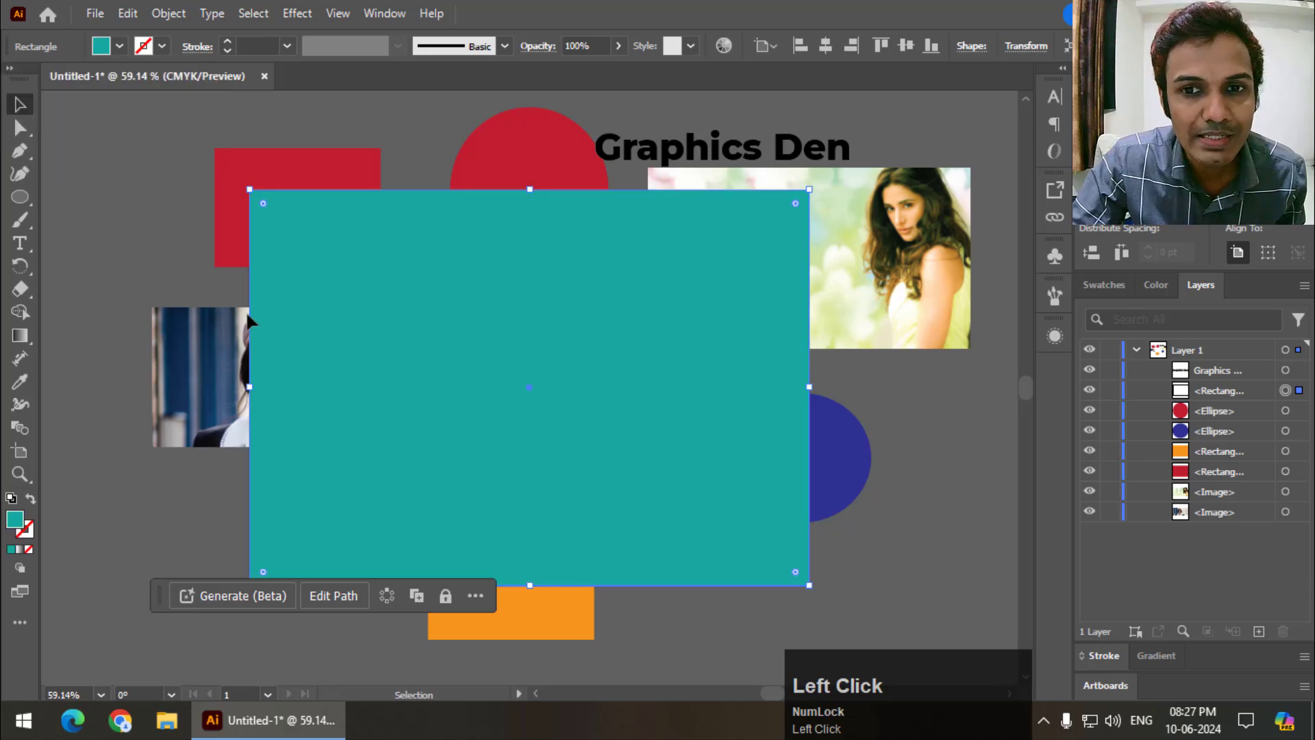
Move the "Graphics Den" text onto the teal rectangle and send it to the back of the stacking order
{"action": "left_click_drag", "start_coordinate": [697, 153], "coordinate": [677, 248]}
{"action": "right_click", "coordinate": [677, 248]}
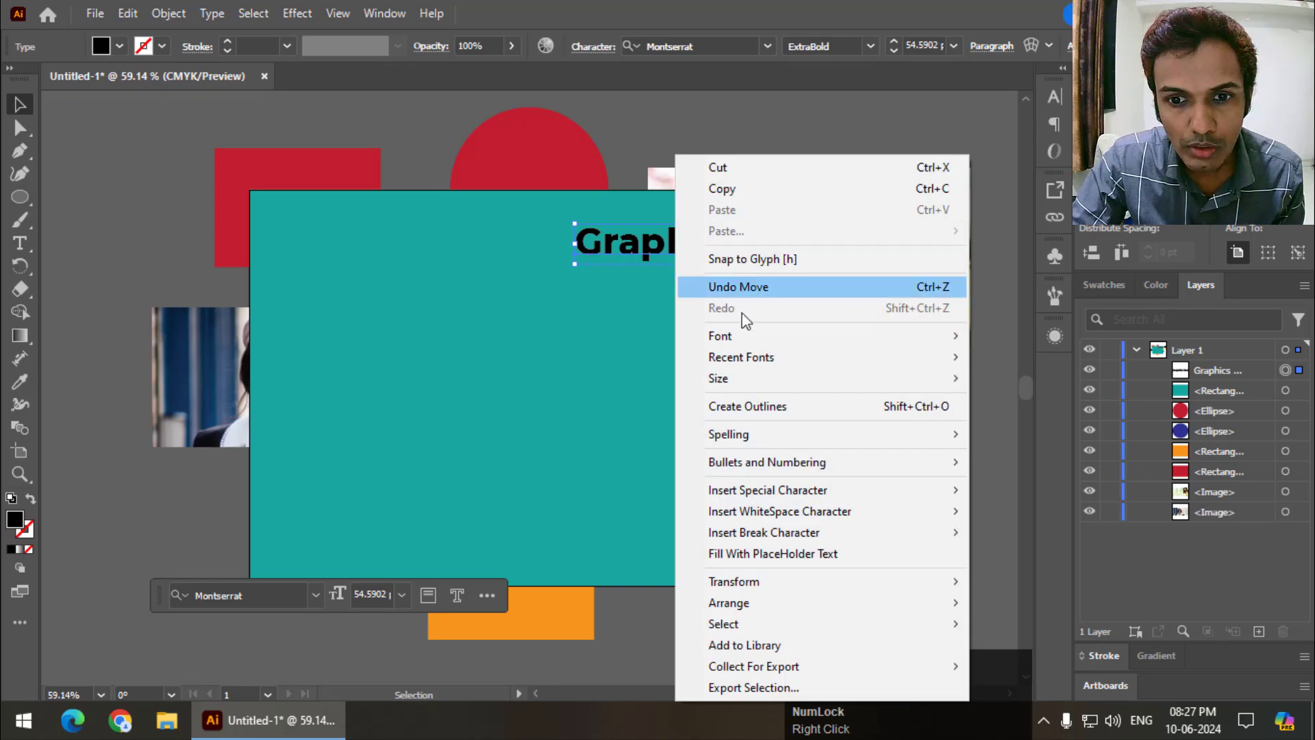
{"action": "mouse_move", "coordinate": [775, 617]}
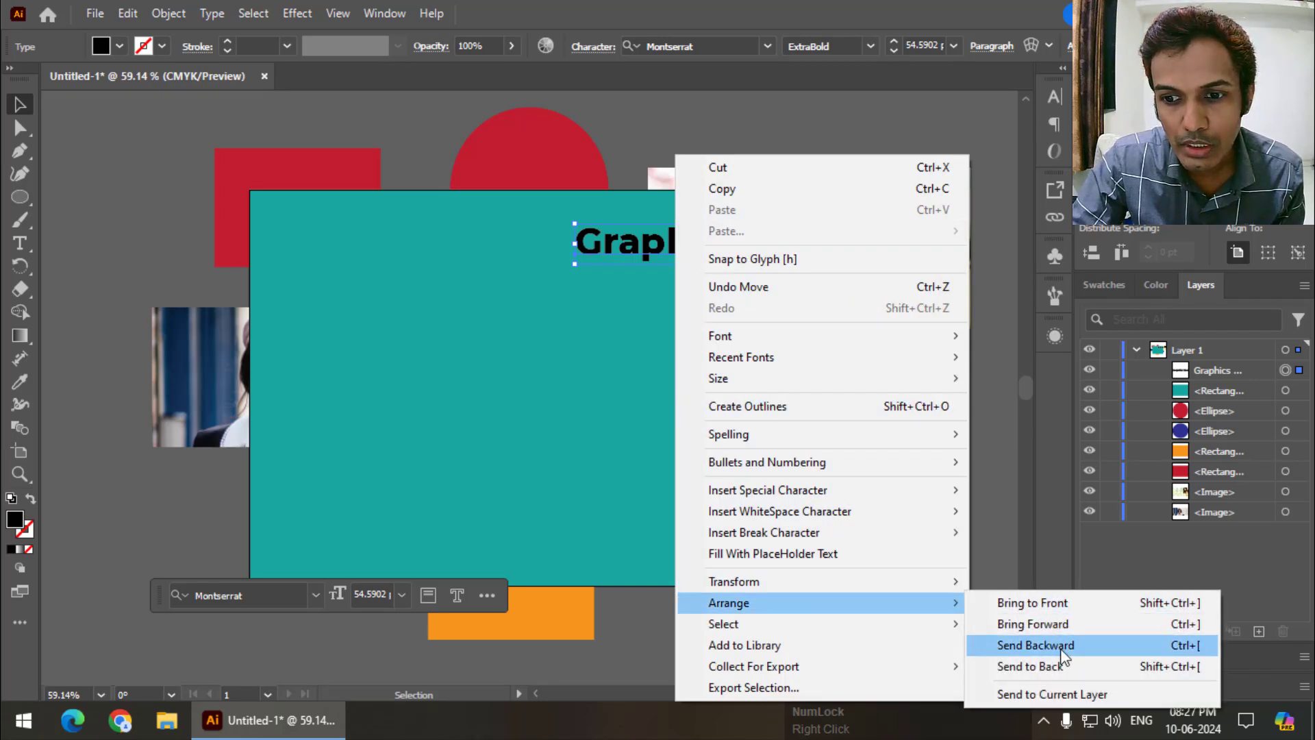
{"action": "left_click", "coordinate": [1034, 667]}
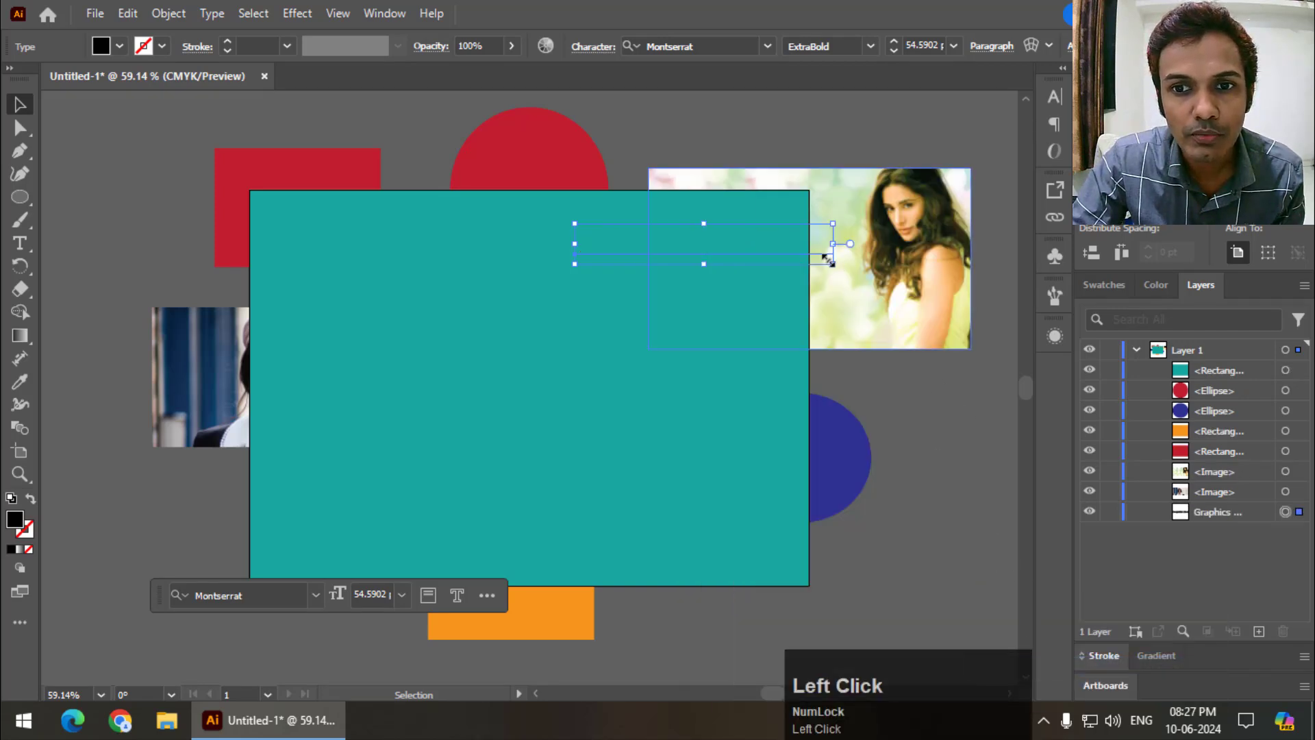
Reposition the "Graphics Den" text across the artboard's right edge below the blue circle, leaving the teal rectangle aligned over the artboard
{"action": "left_click_drag", "start_coordinate": [701, 248], "coordinate": [574, 328]}
{"action": "left_click_drag", "start_coordinate": [644, 252], "coordinate": [781, 572]}
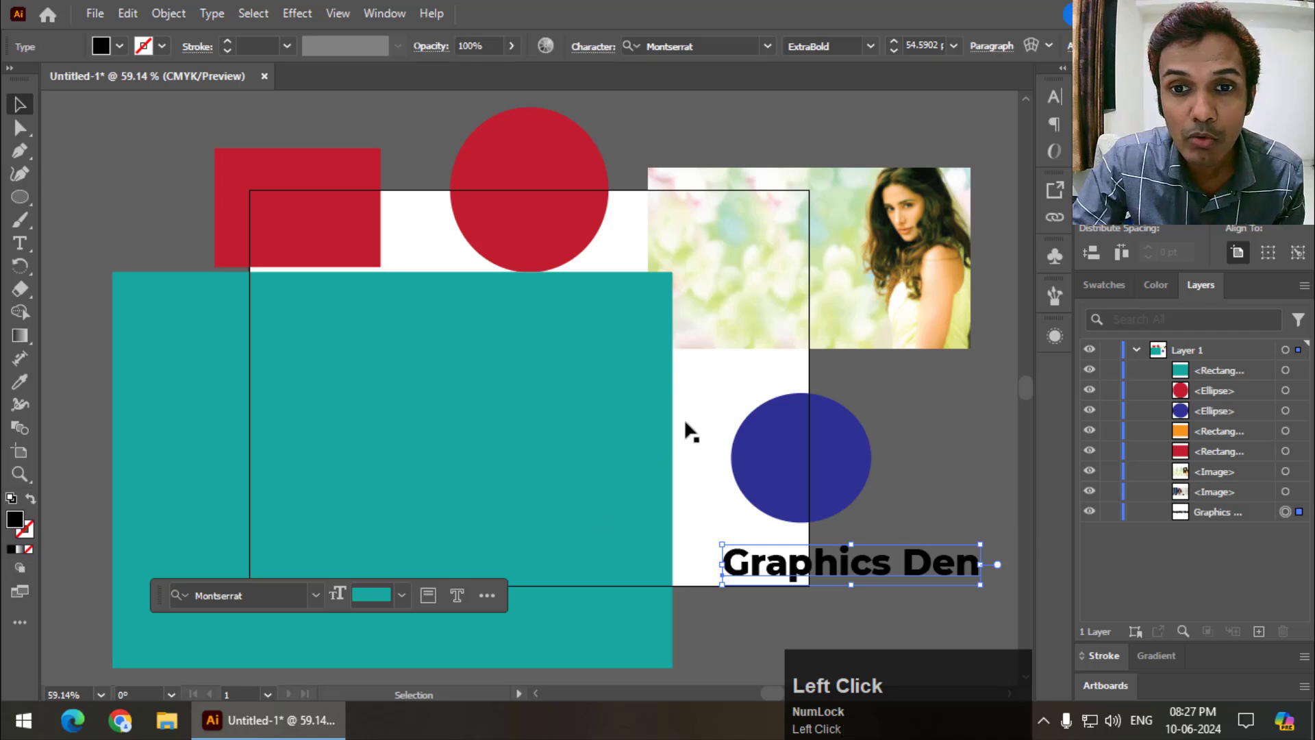
{"action": "left_click_drag", "start_coordinate": [574, 437], "coordinate": [706, 342]}
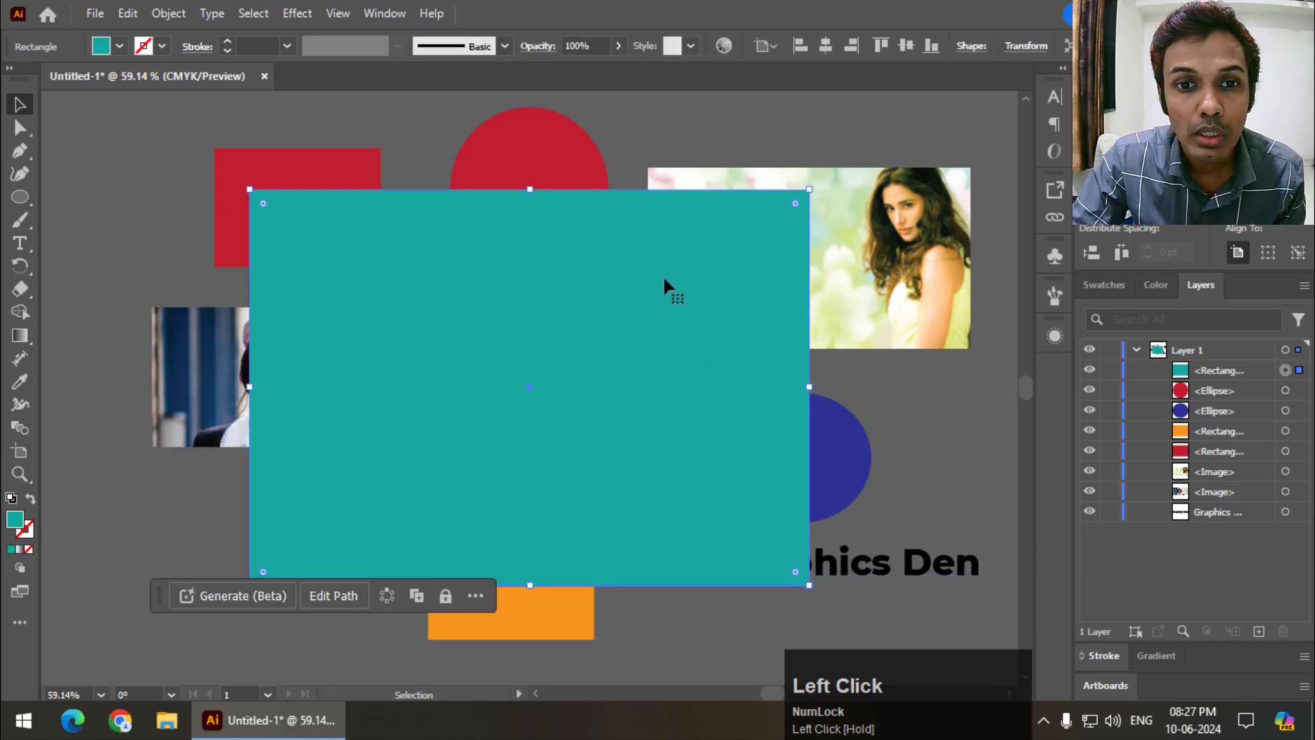
{"action": "left_click", "coordinate": [662, 122]}
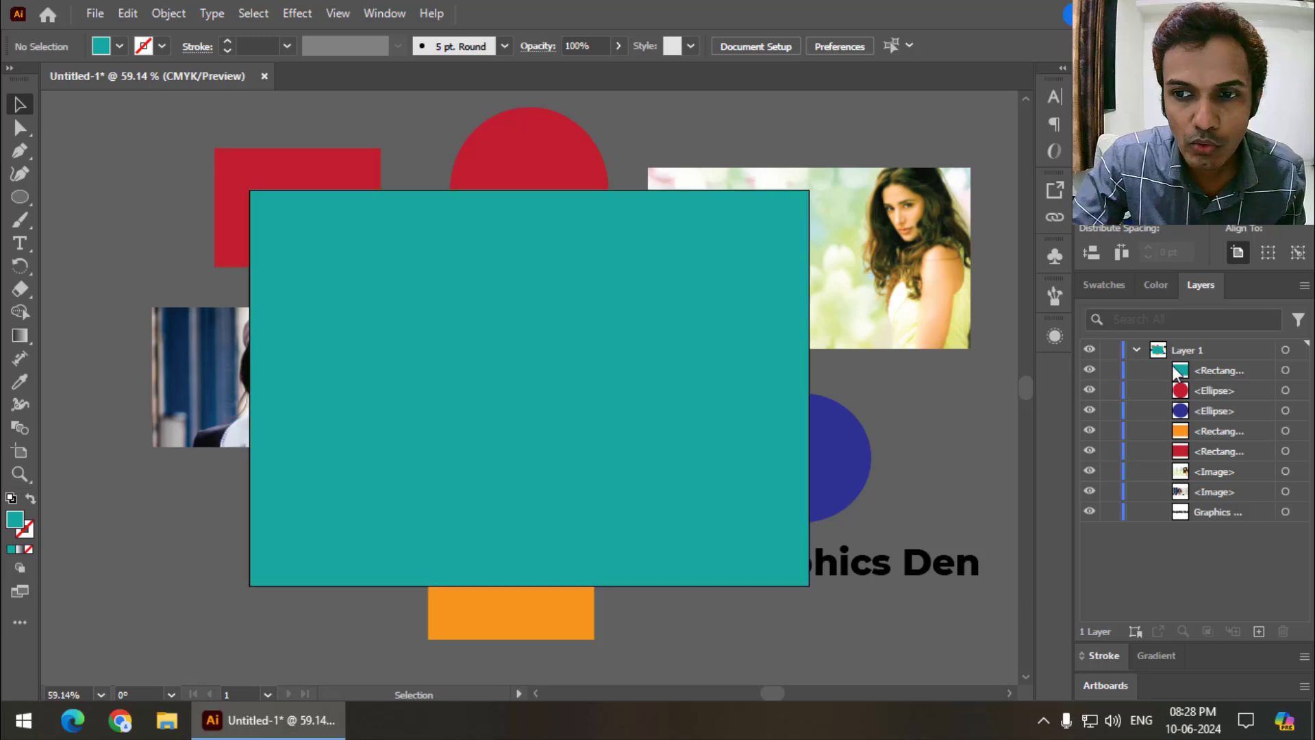
Make a clipping mask for the whole of Layer 1, with the topmost teal rectangle as the clipping shape
{"action": "left_click", "coordinate": [1204, 350]}
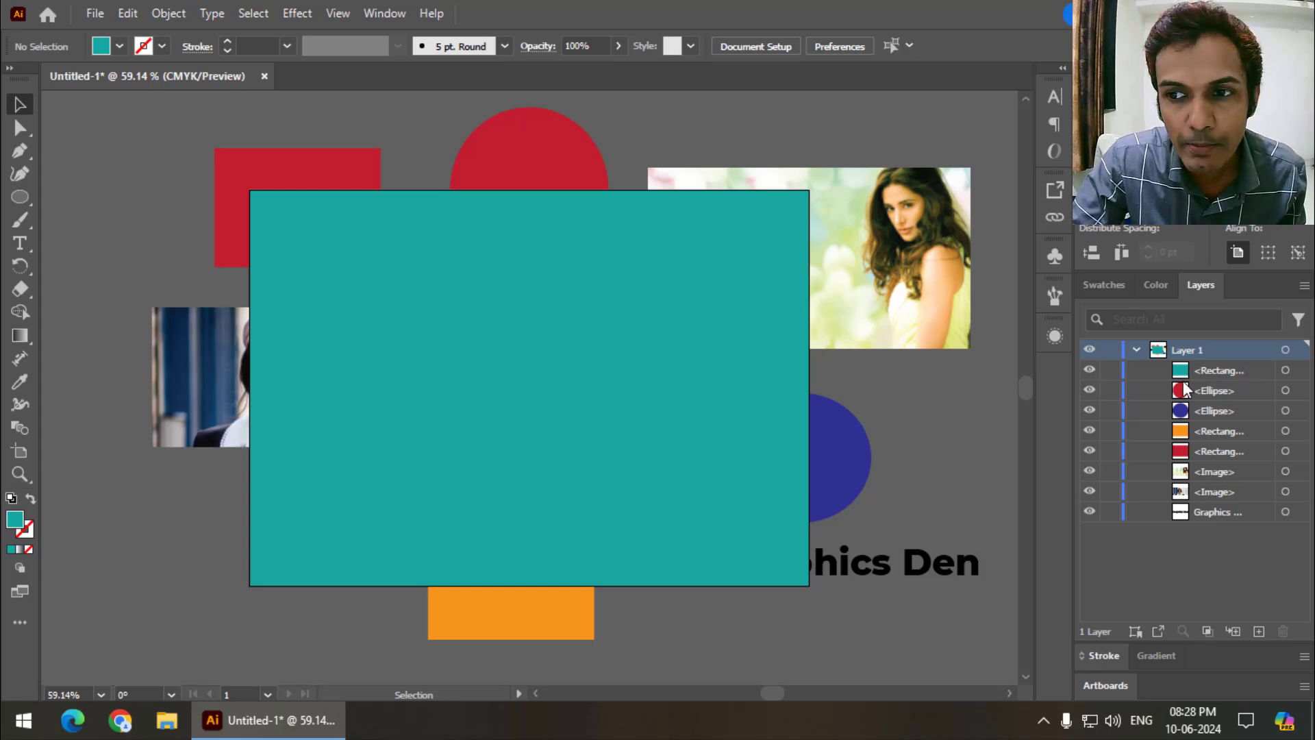
{"action": "left_click", "coordinate": [1303, 287]}
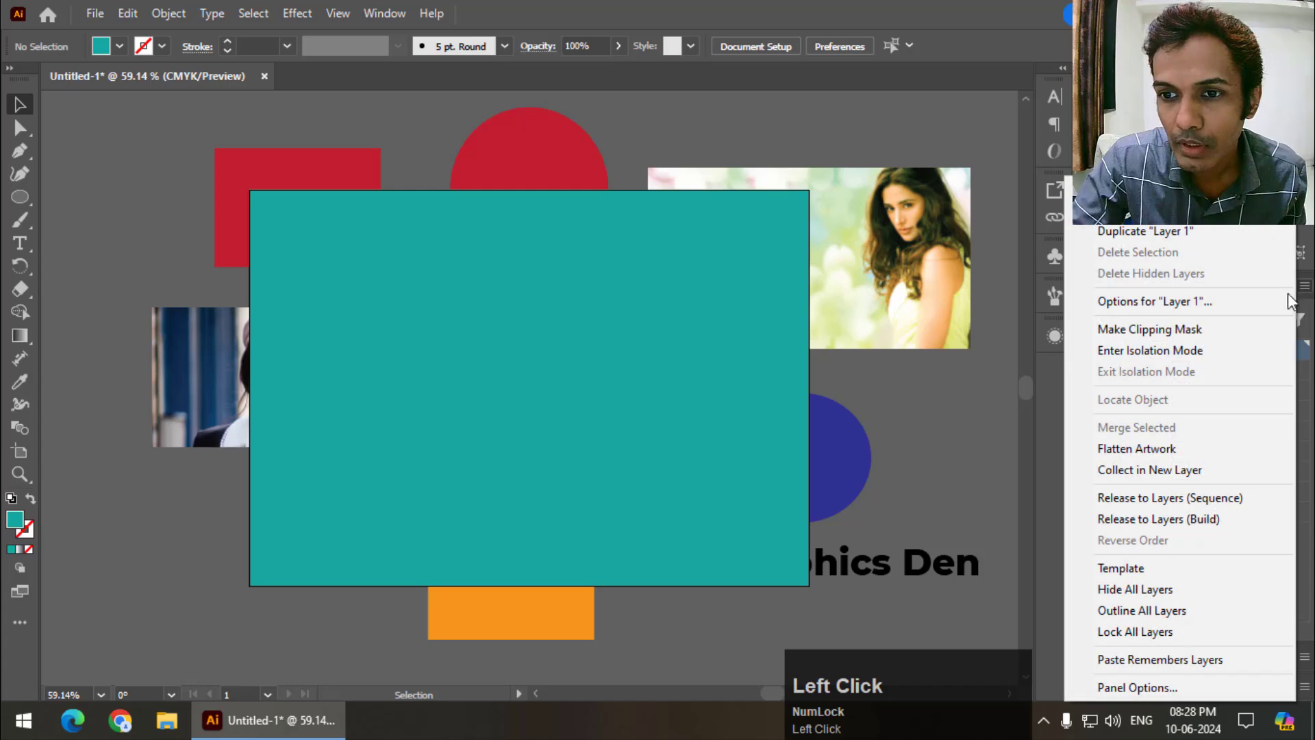
{"action": "left_click", "coordinate": [1124, 332]}
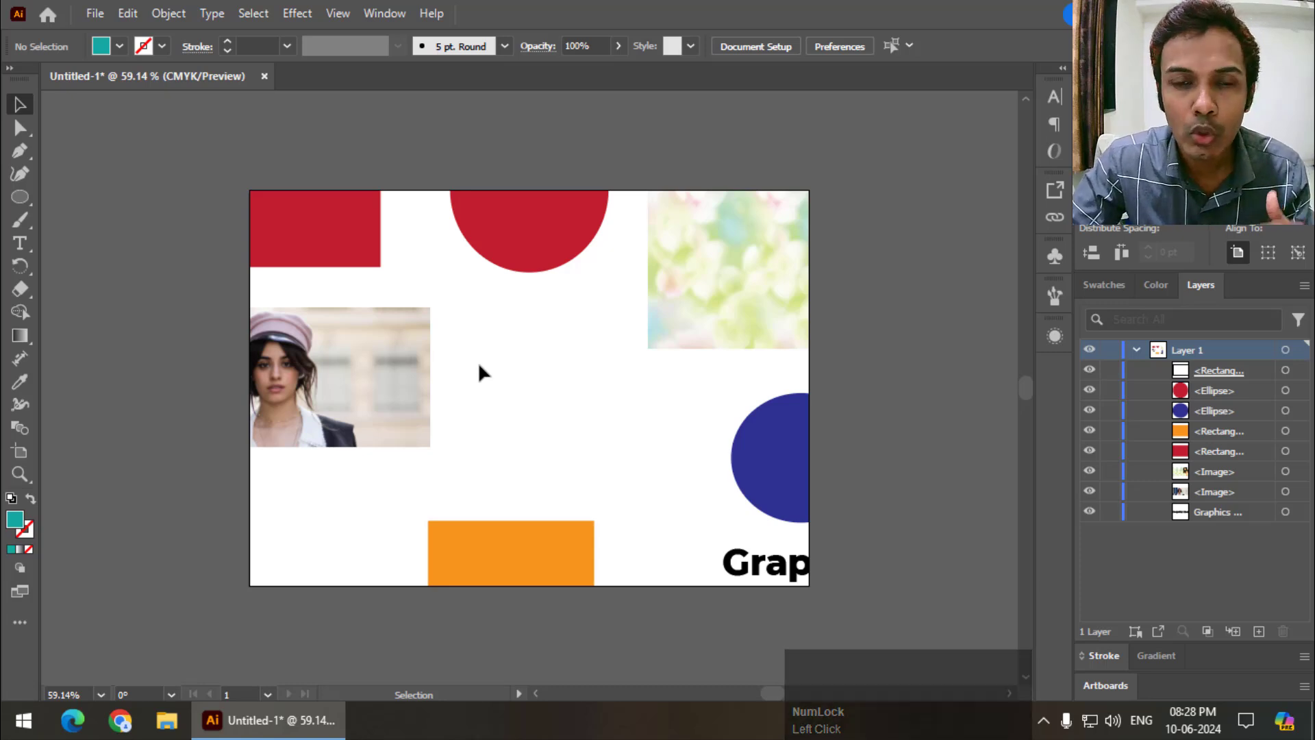
Draw a teal rectangle overlapping the artboard's lower-left corner, partly outside its left and bottom edges
{"action": "right_click", "coordinate": [15, 195]}
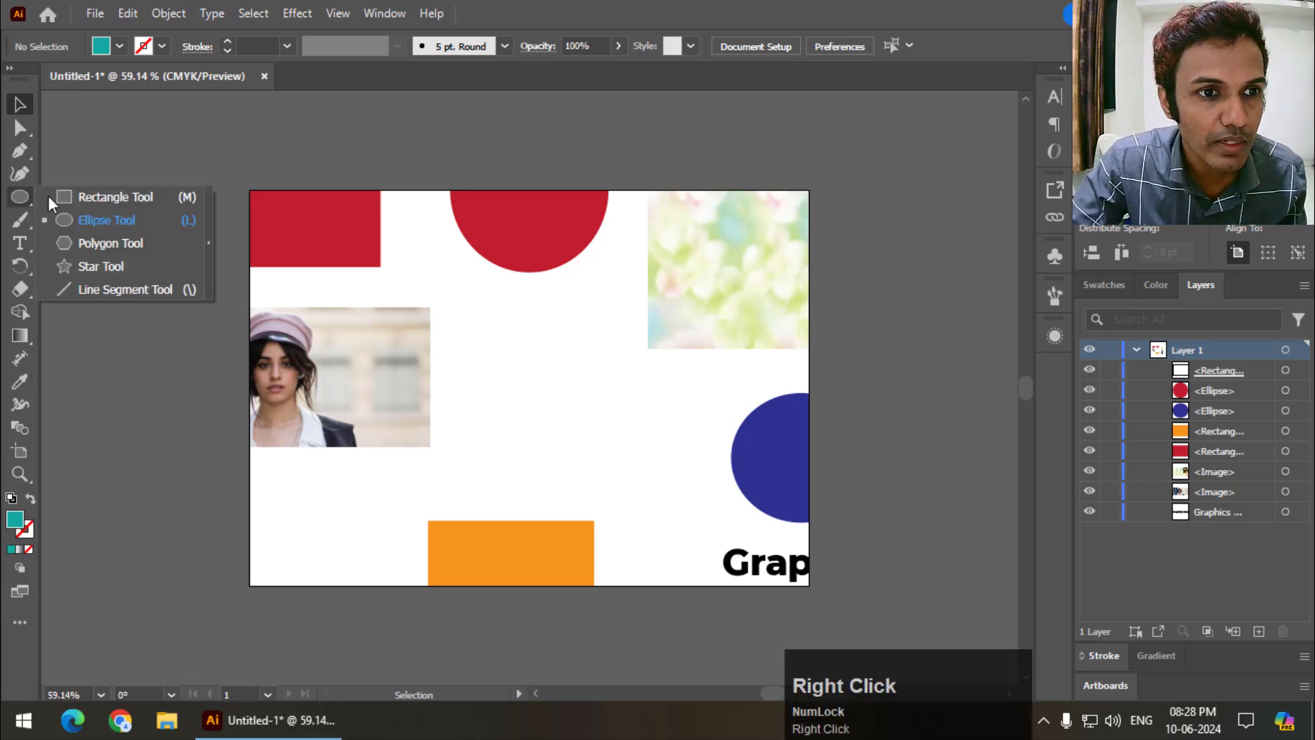
{"action": "left_click", "coordinate": [48, 195]}
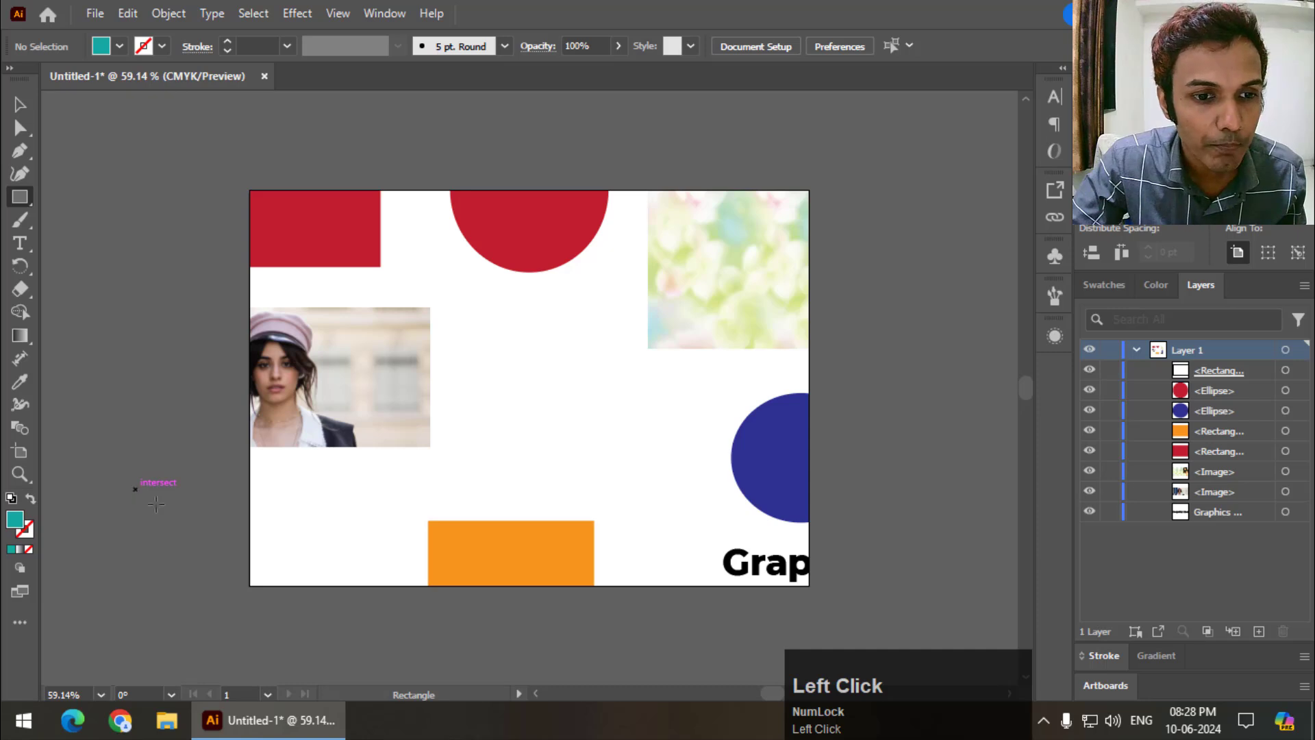
{"action": "left_click_drag", "start_coordinate": [135, 489], "coordinate": [356, 621]}
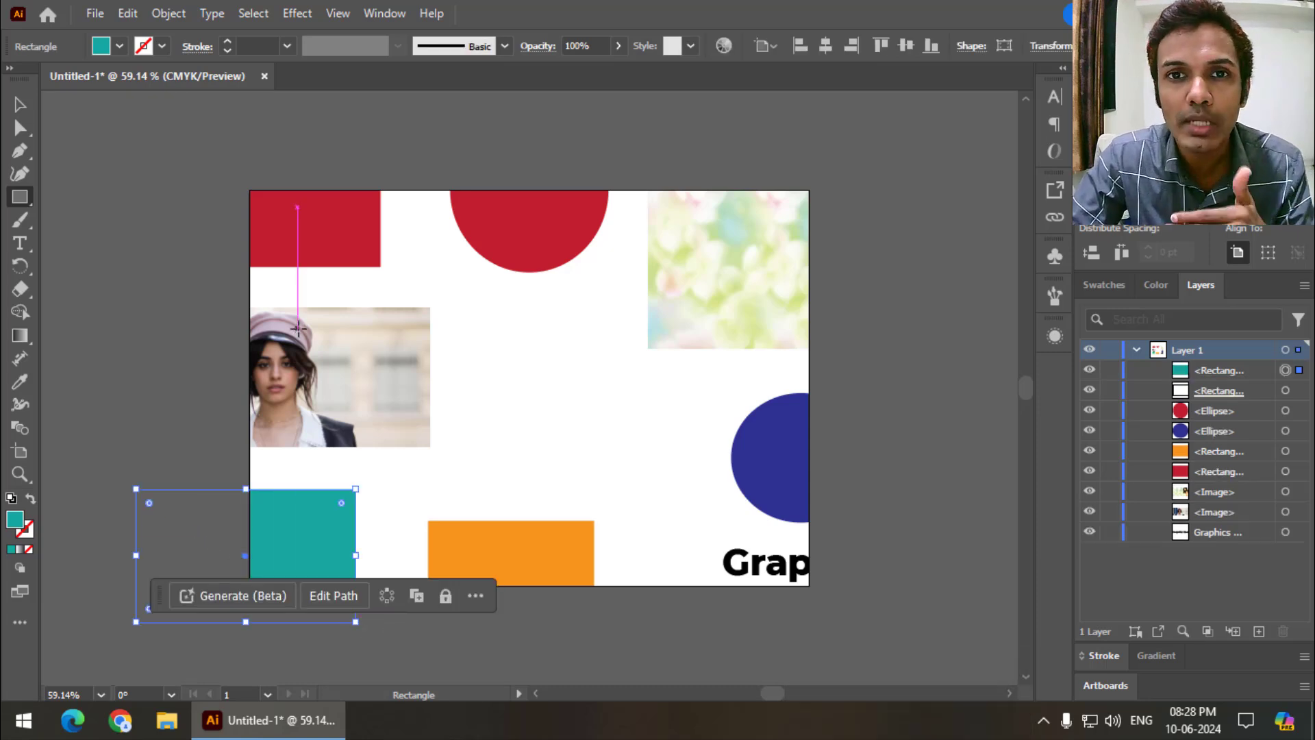
Draw a teal hexagon over the flower photo at the artboard's upper-right corner and reposition it across the top and right edges
{"action": "right_click", "coordinate": [22, 200]}
{"action": "left_click", "coordinate": [137, 243]}
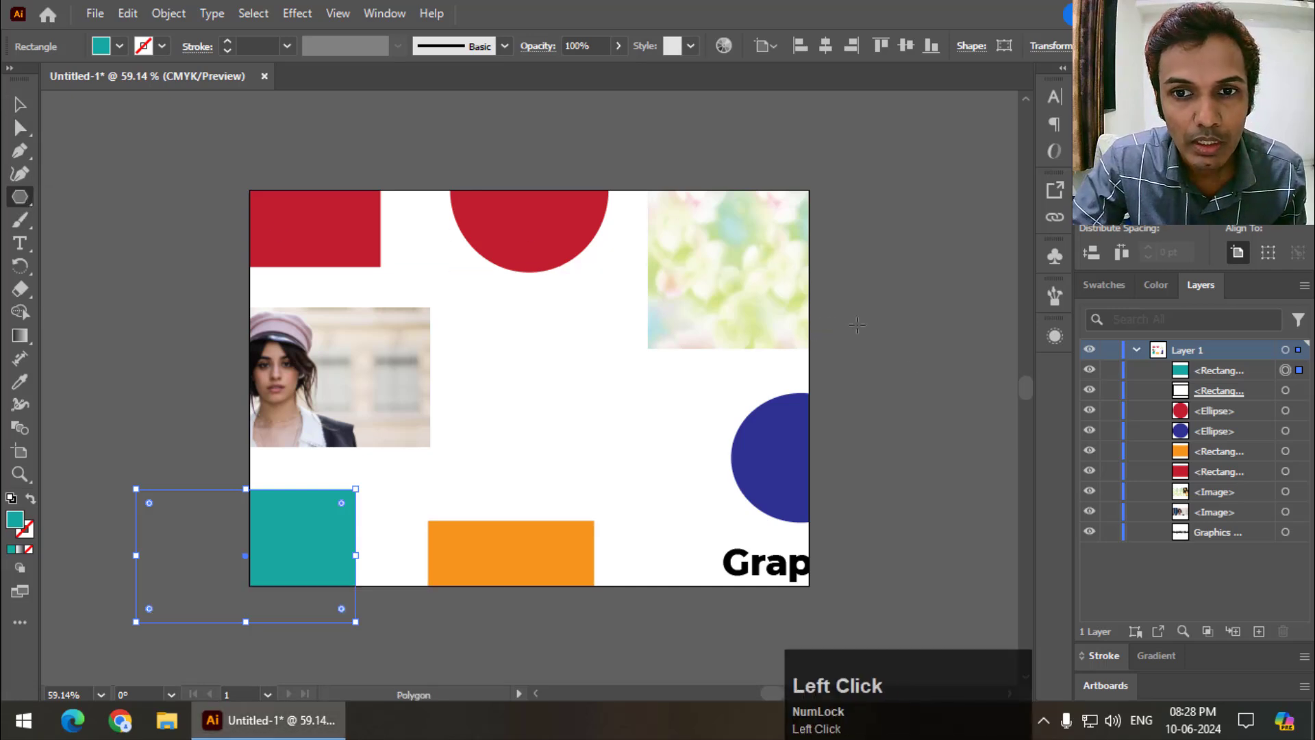
{"action": "left_click_drag", "start_coordinate": [762, 247], "coordinate": [881, 296]}
{"action": "left_click", "coordinate": [20, 104]}
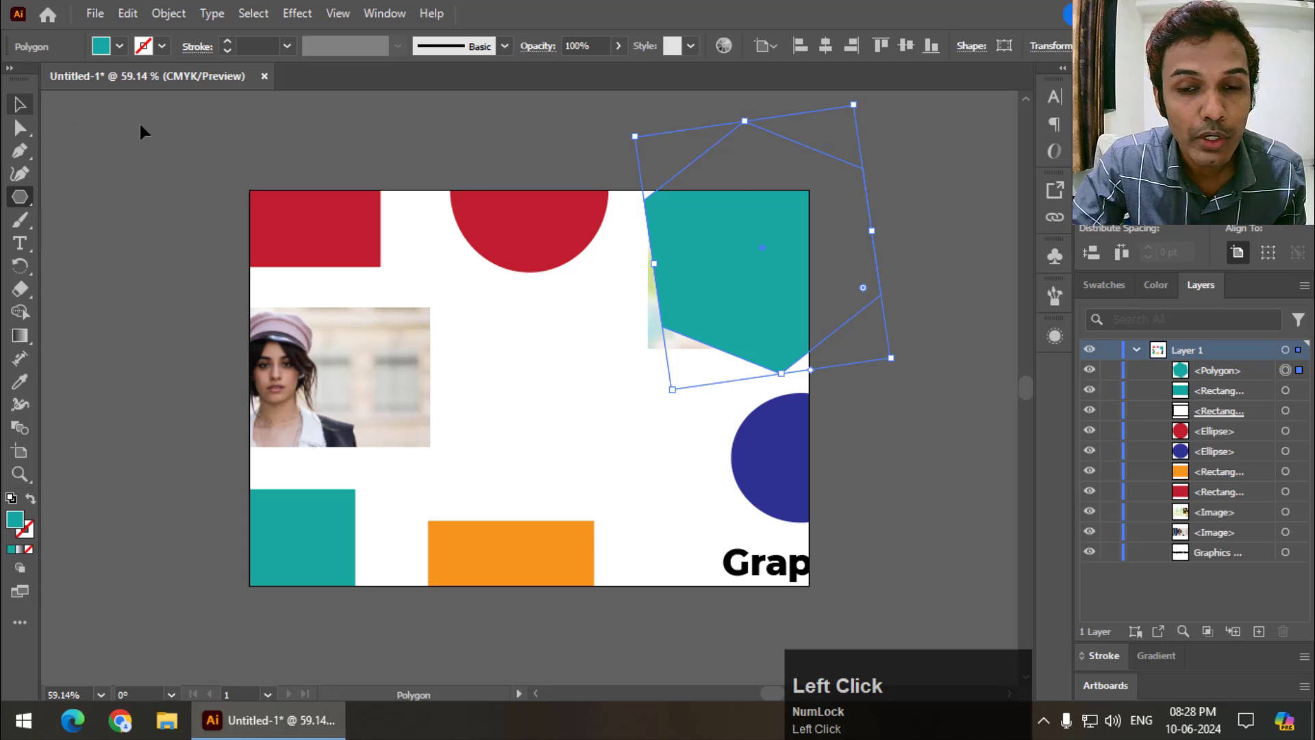
{"action": "left_click_drag", "start_coordinate": [753, 279], "coordinate": [800, 249]}
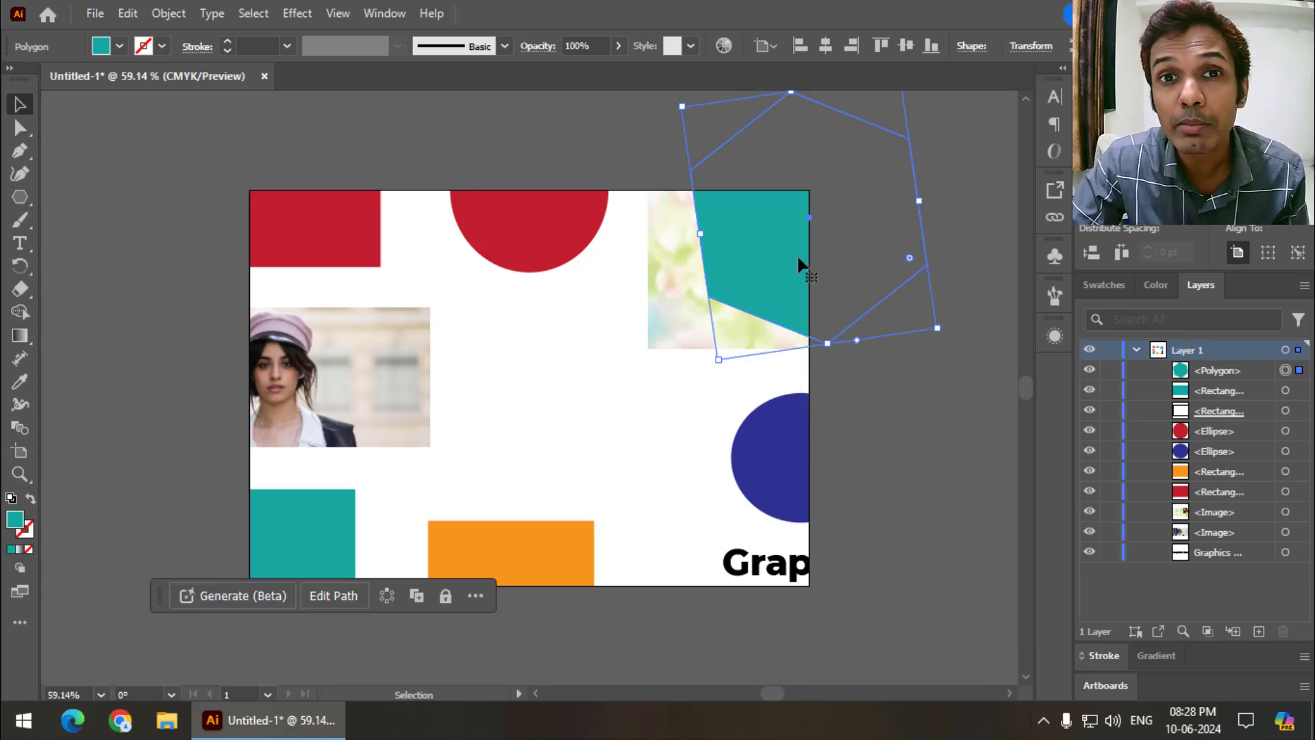
{"action": "left_click", "coordinate": [913, 435]}
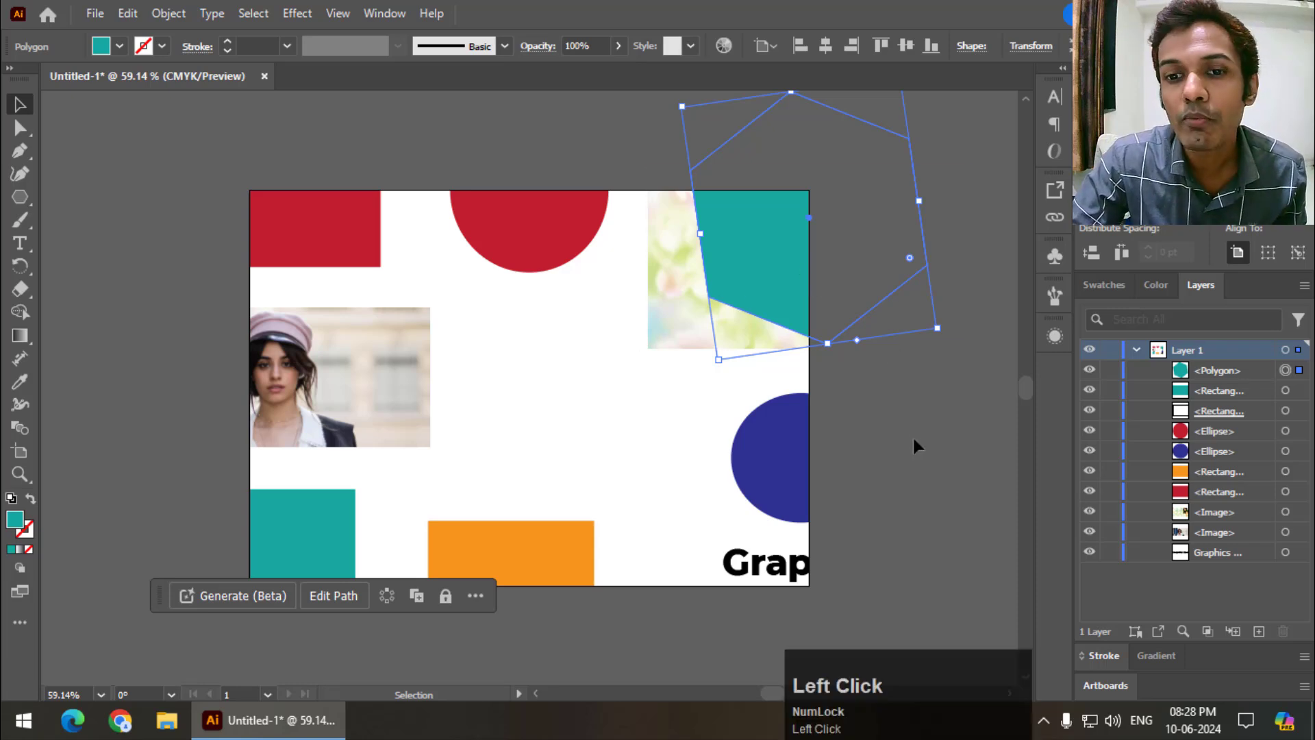
{"action": "left_click_drag", "start_coordinate": [788, 270], "coordinate": [756, 272]}
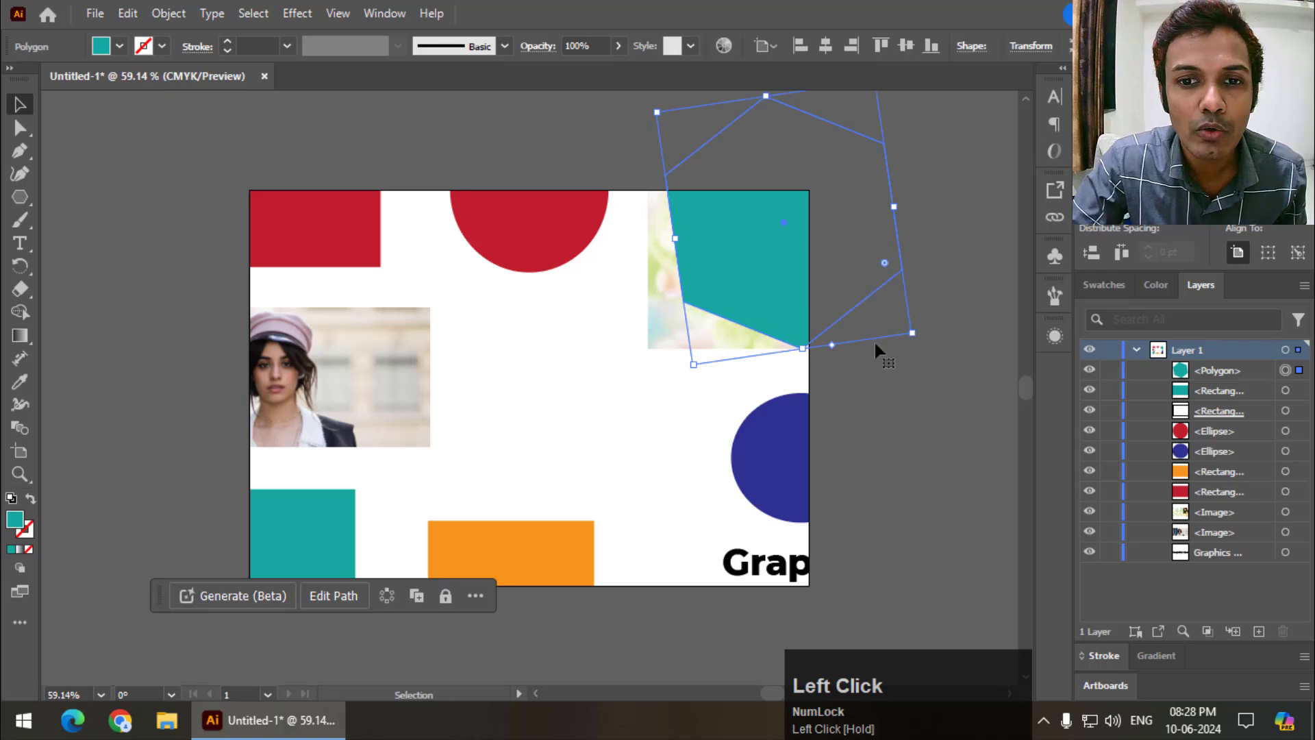
Move the underlined clipping rectangle down in Layer 1's stacking order, between the orange and red rectangles
{"action": "left_click", "coordinate": [1199, 414]}
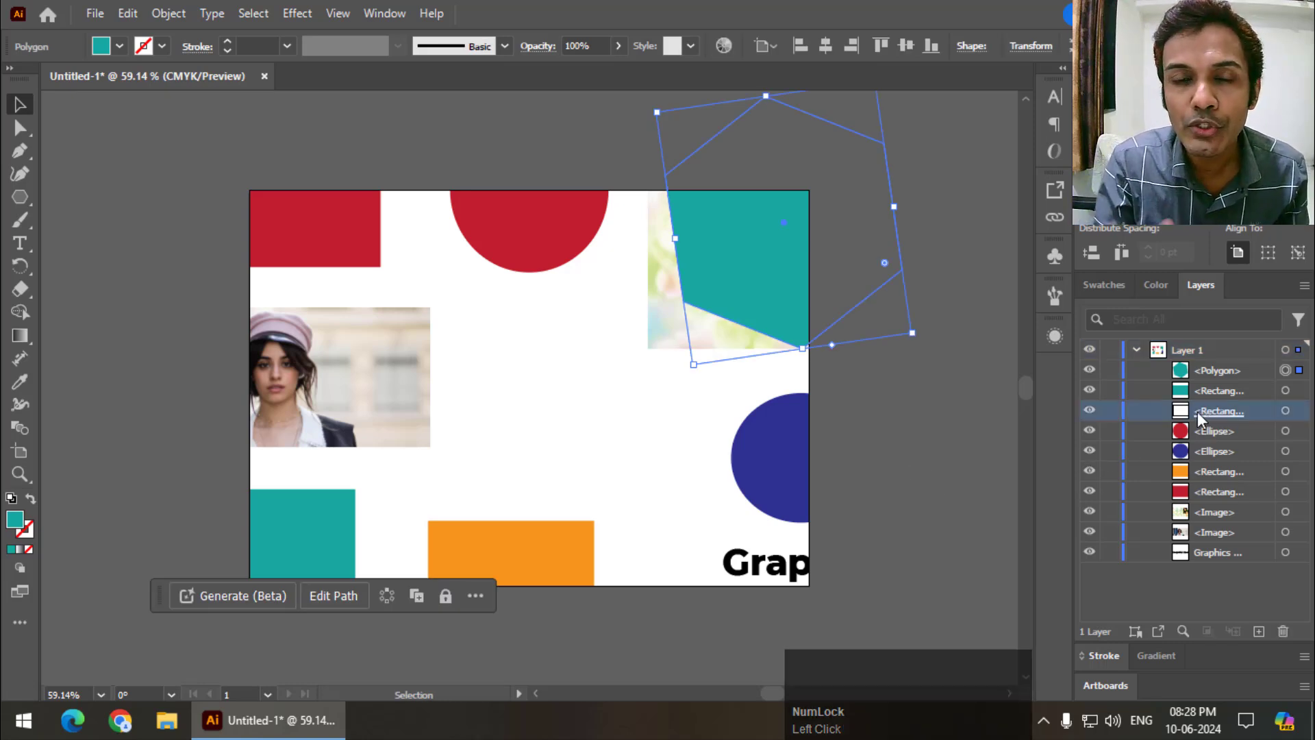
{"action": "left_click", "coordinate": [1304, 285]}
{"action": "left_click", "coordinate": [918, 436]}
{"action": "left_click", "coordinate": [918, 436]}
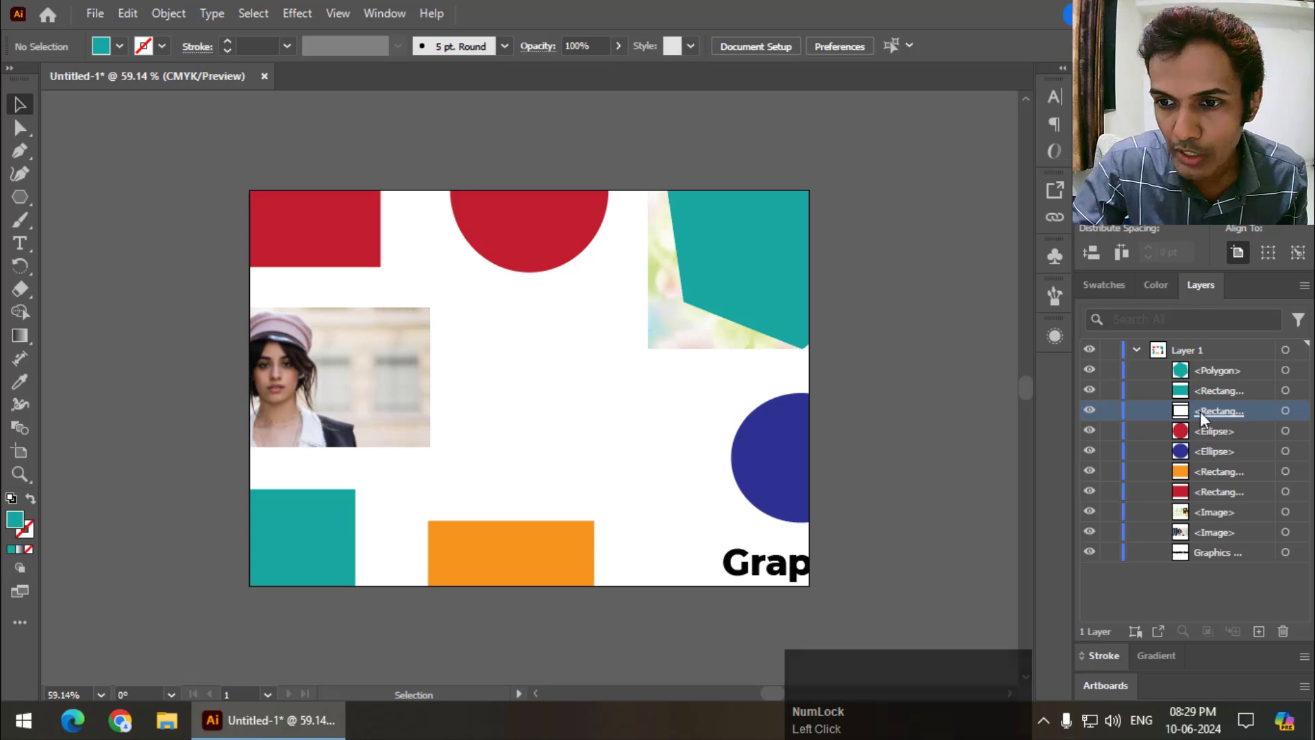
{"action": "left_click_drag", "start_coordinate": [1200, 413], "coordinate": [1202, 476]}
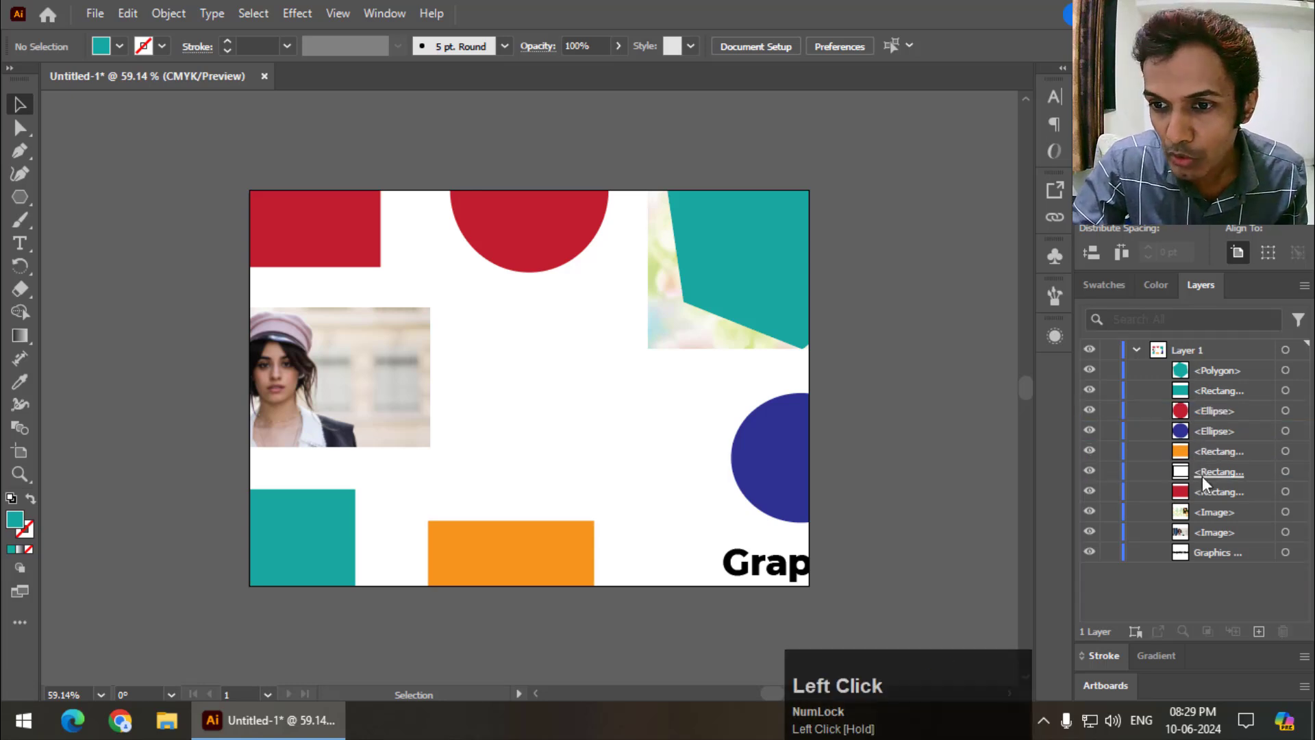
Draw another teal rectangle near the artboard's bottom edge and move it over the red rectangle at the upper-left corner, leaving isolation mode
{"action": "left_click_drag", "start_coordinate": [15, 199], "coordinate": [80, 199]}
{"action": "left_click_drag", "start_coordinate": [637, 510], "coordinate": [798, 622]}
{"action": "left_click", "coordinate": [20, 103]}
{"action": "left_click_drag", "start_coordinate": [738, 541], "coordinate": [298, 141]}
{"action": "double_click", "coordinate": [288, 163]}
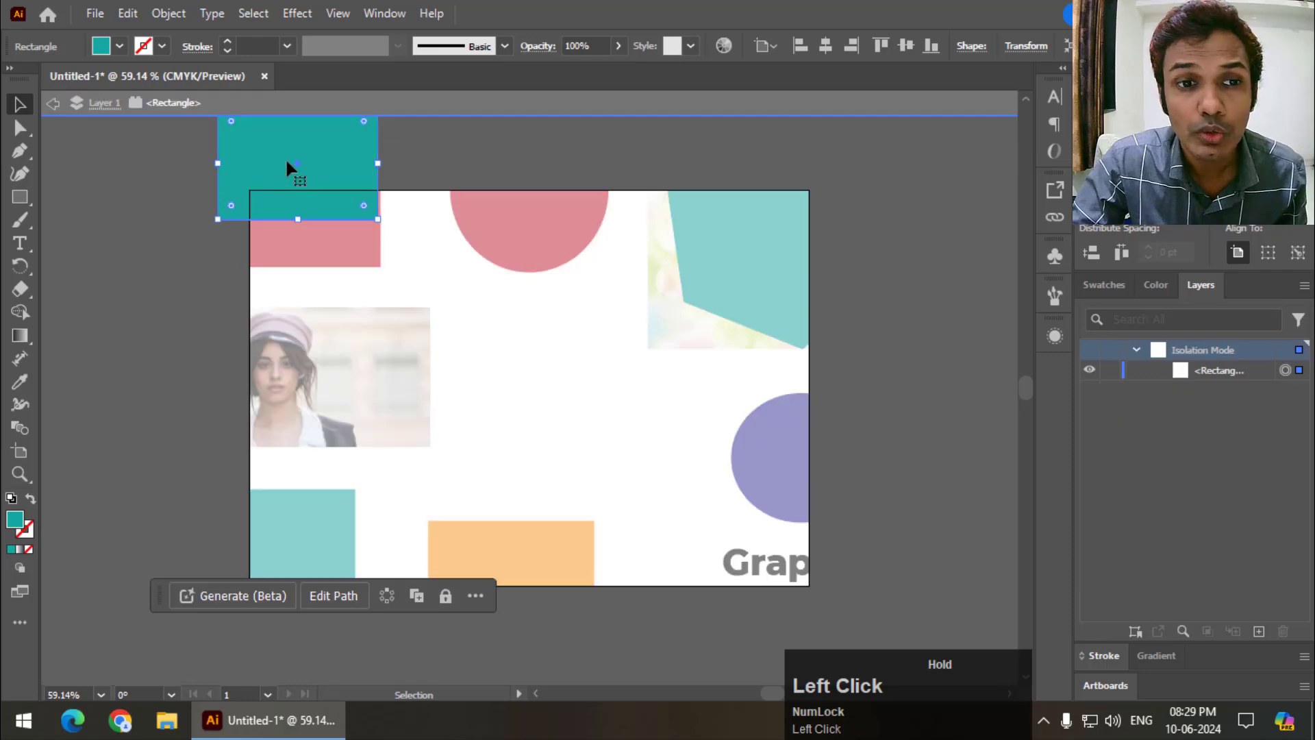
{"action": "double_click", "coordinate": [869, 251]}
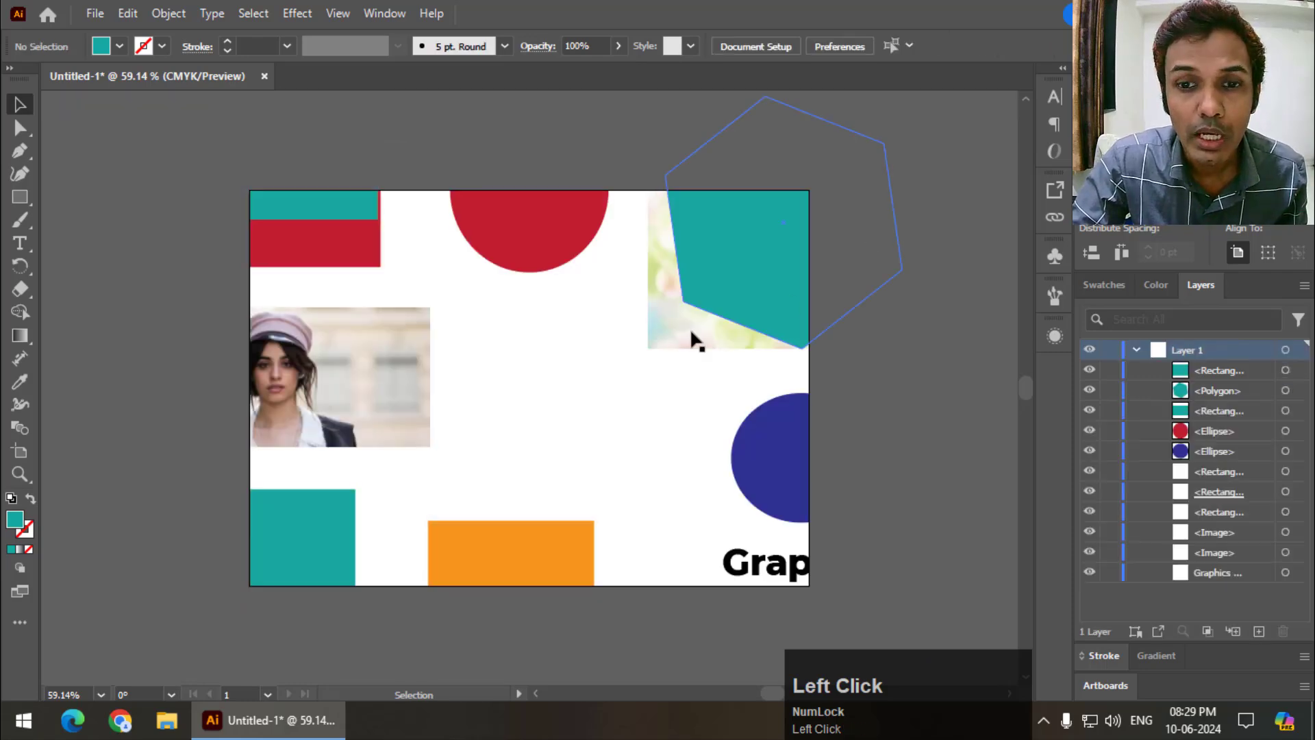
Release Layer 1's clipping mask and undo the release
{"action": "left_click", "coordinate": [1305, 285]}
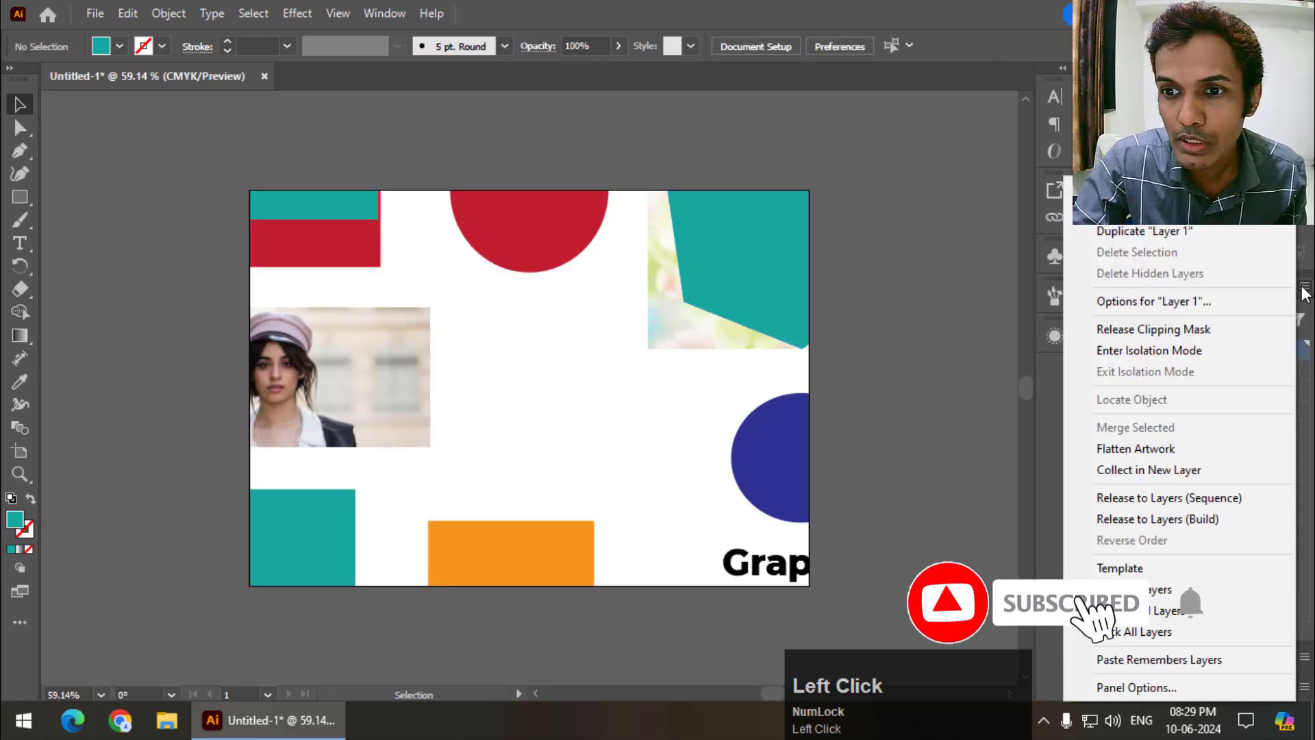
{"action": "left_click", "coordinate": [1211, 329]}
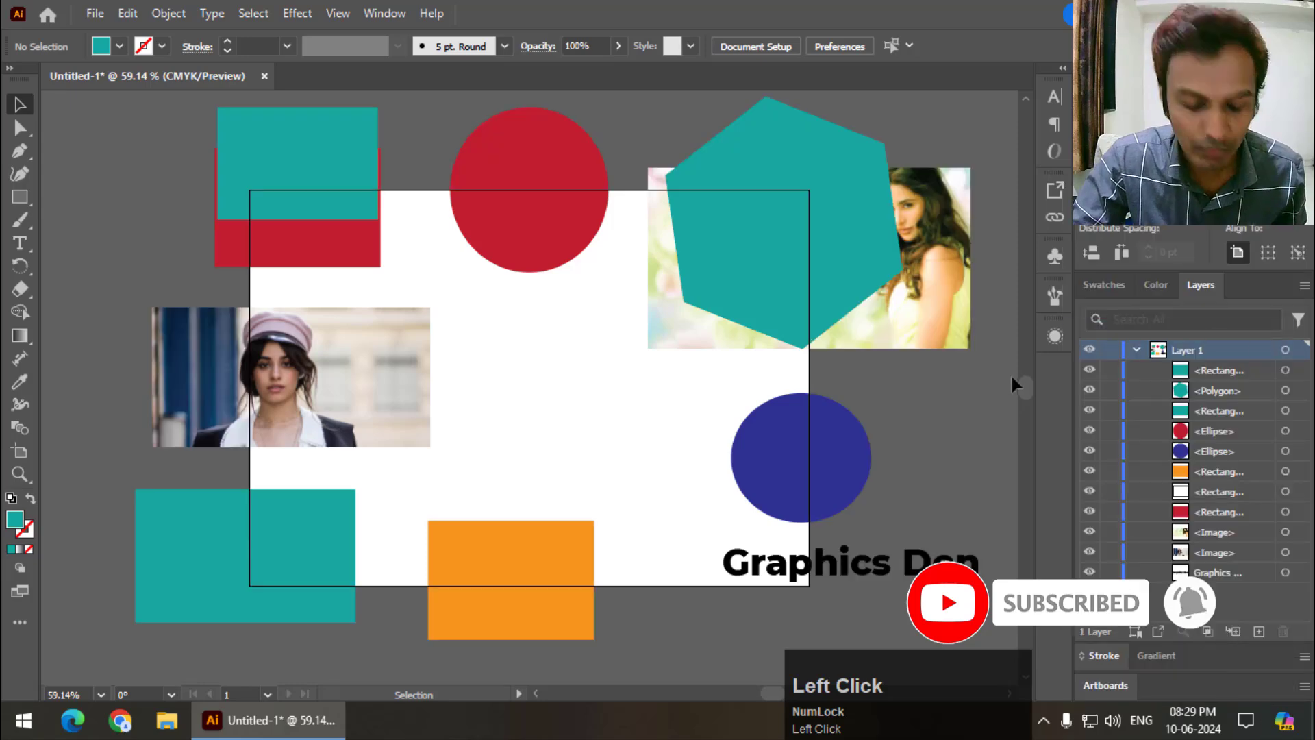
{"action": "key", "text": "ctrl+z"}
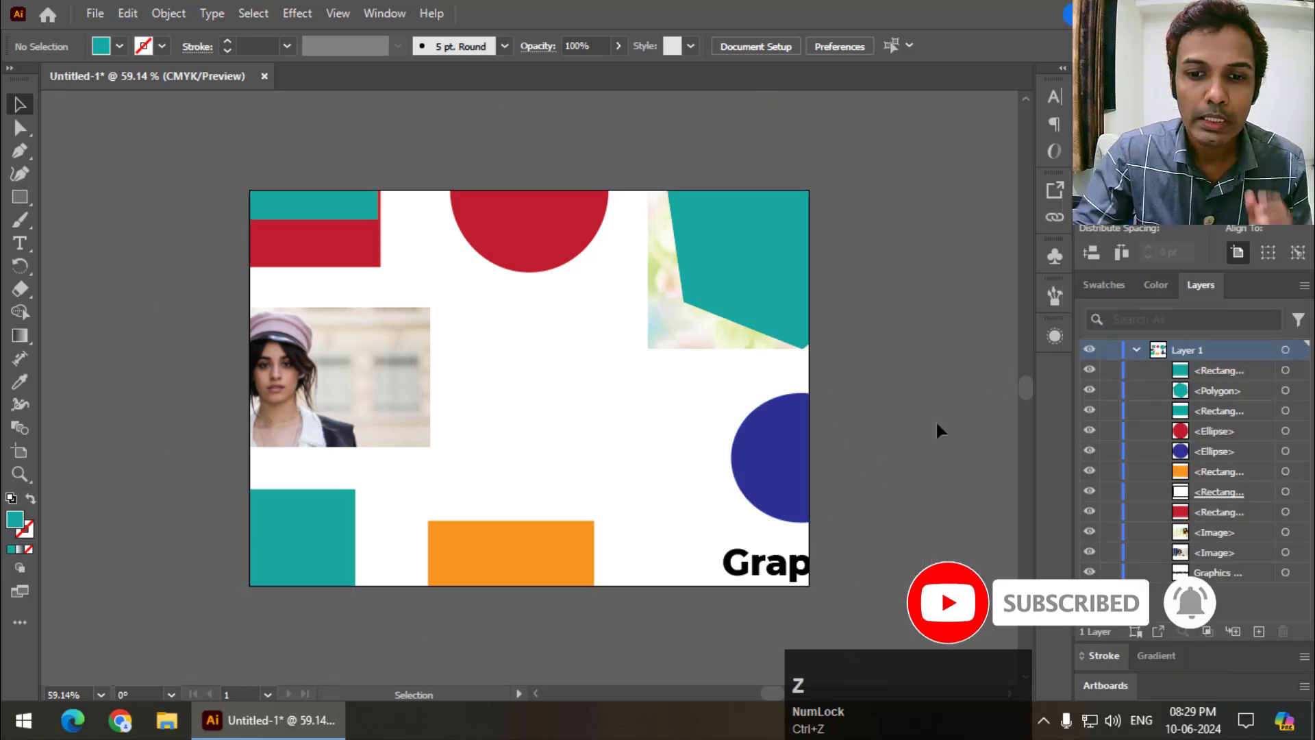